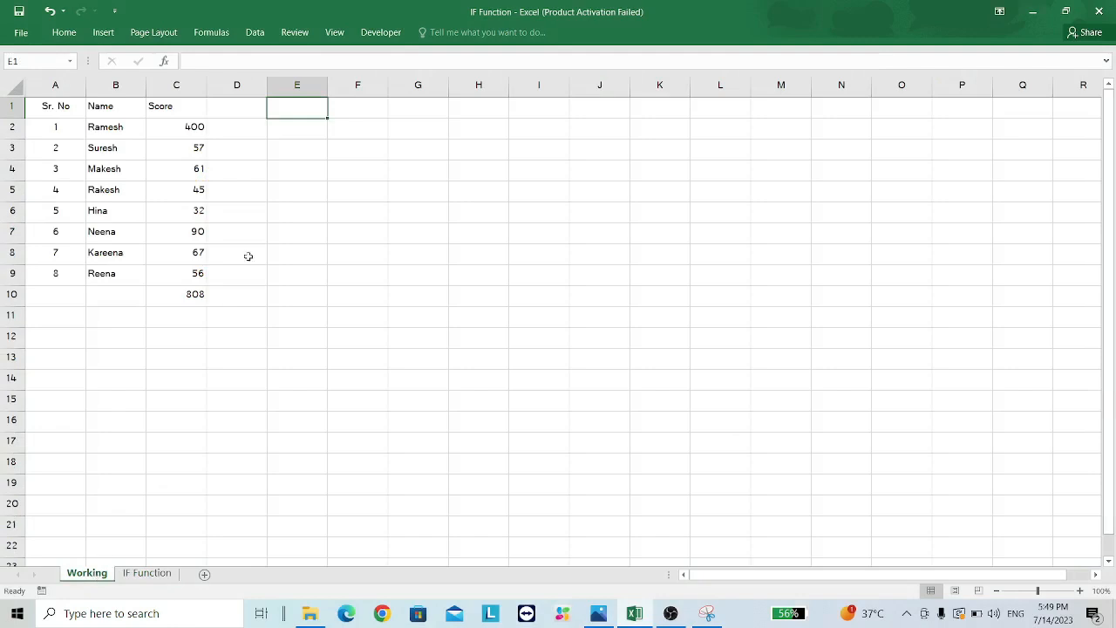
Enter the formula =IF(C2>100,1,0) in cell E2 to test the first score
click(314, 129)
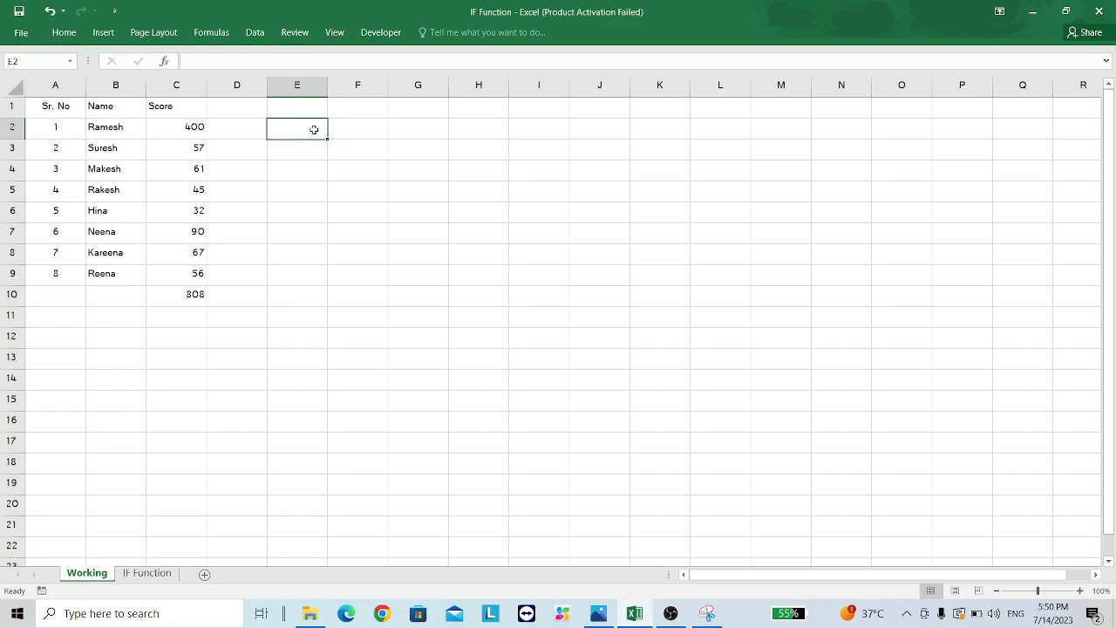
drag(185, 131, 185, 271)
click(316, 125)
text(=if)
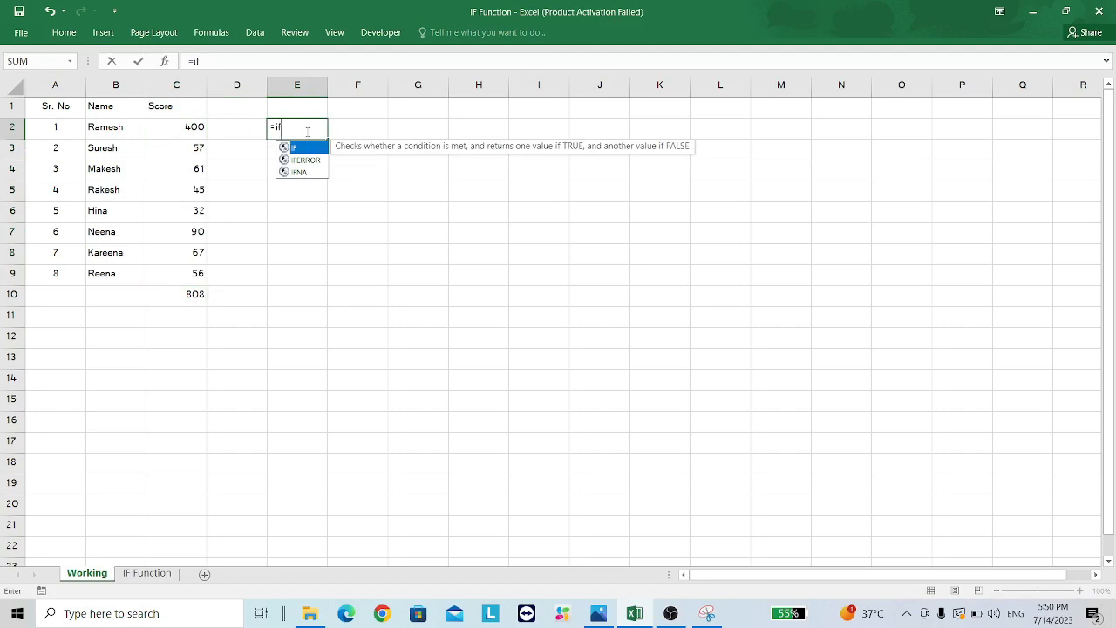
key(Tab)
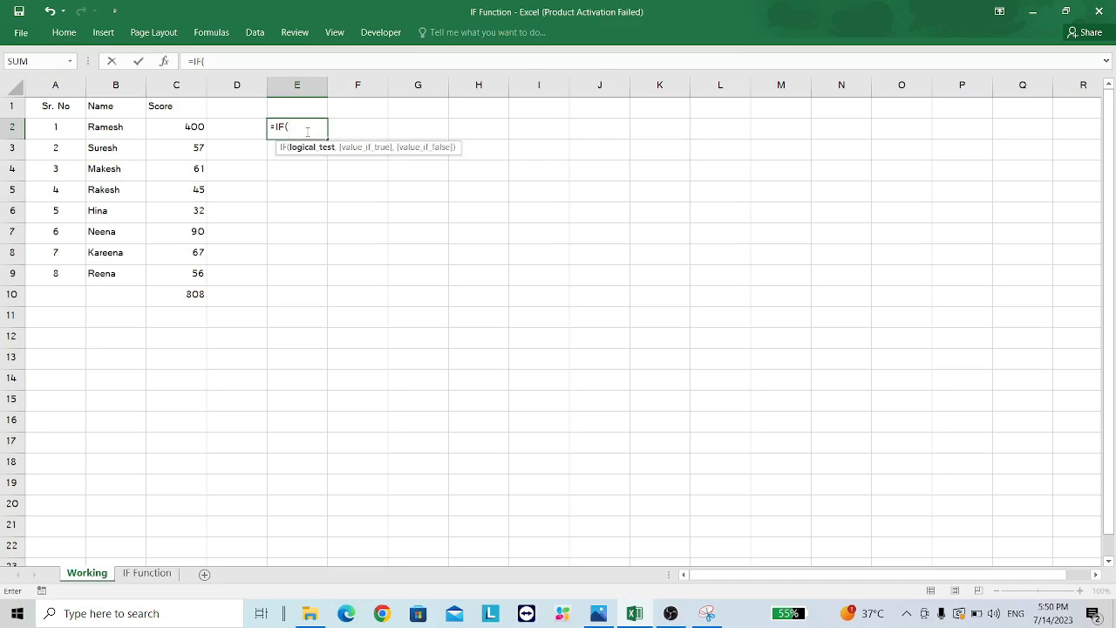
key(Left)
key(Left)
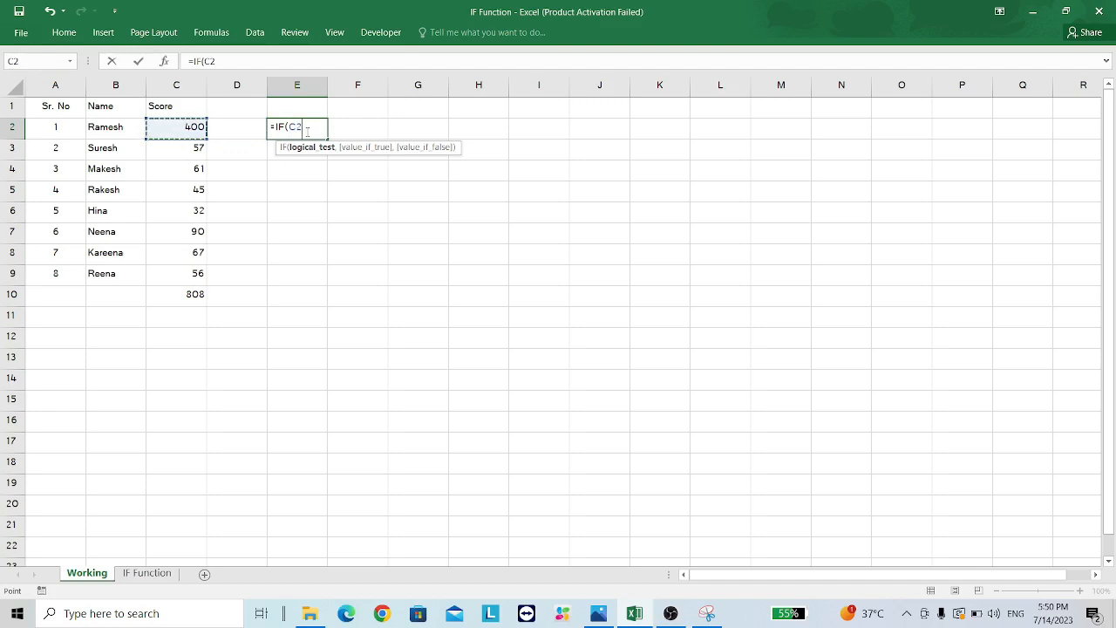
text(>100)
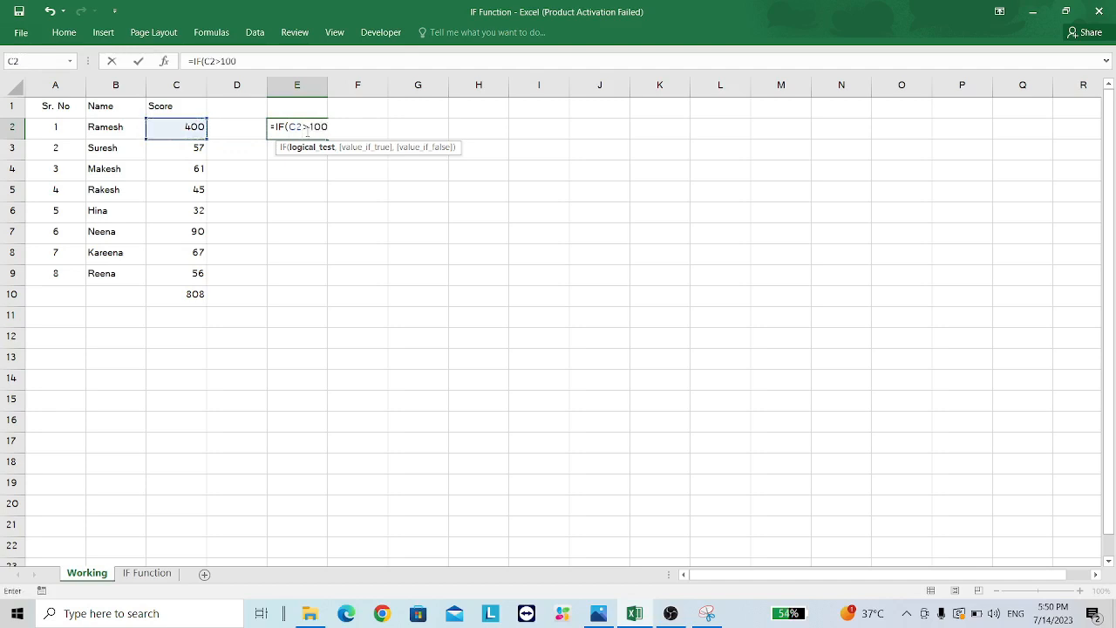
text(,)
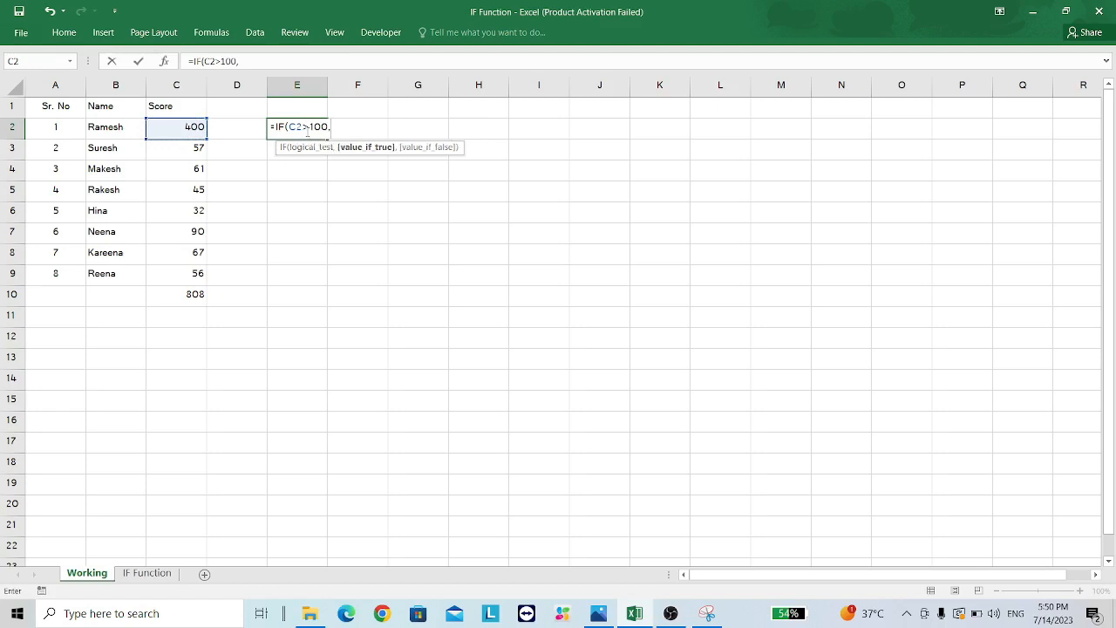
text(1,)
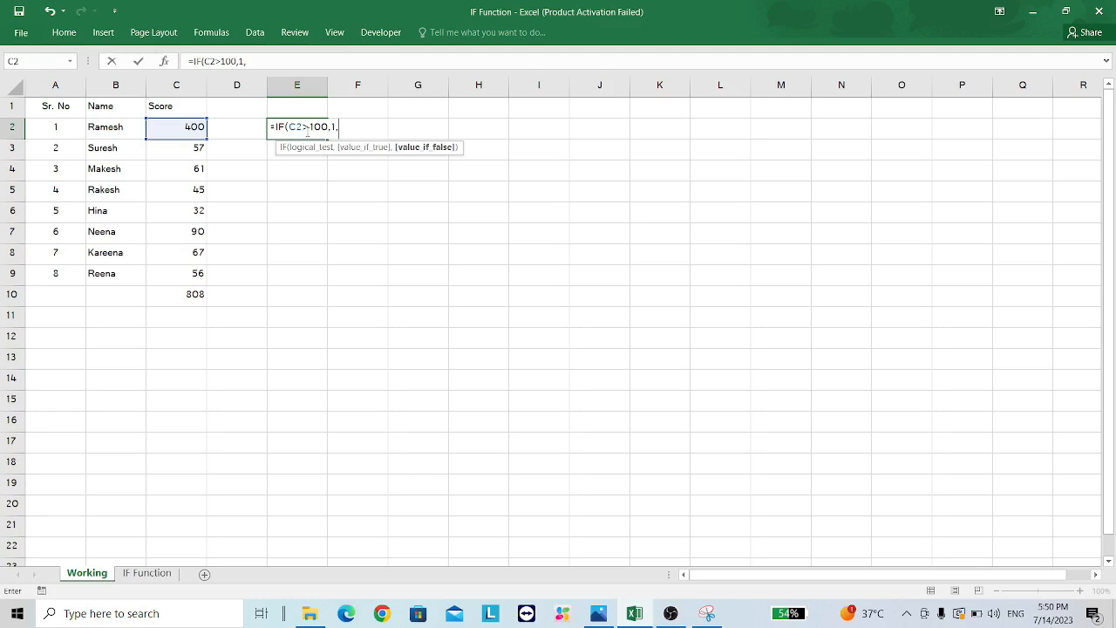
text(0))
key(Return)
Copy the IF formula from E2 down to E9 so every score row is tested
click(307, 130)
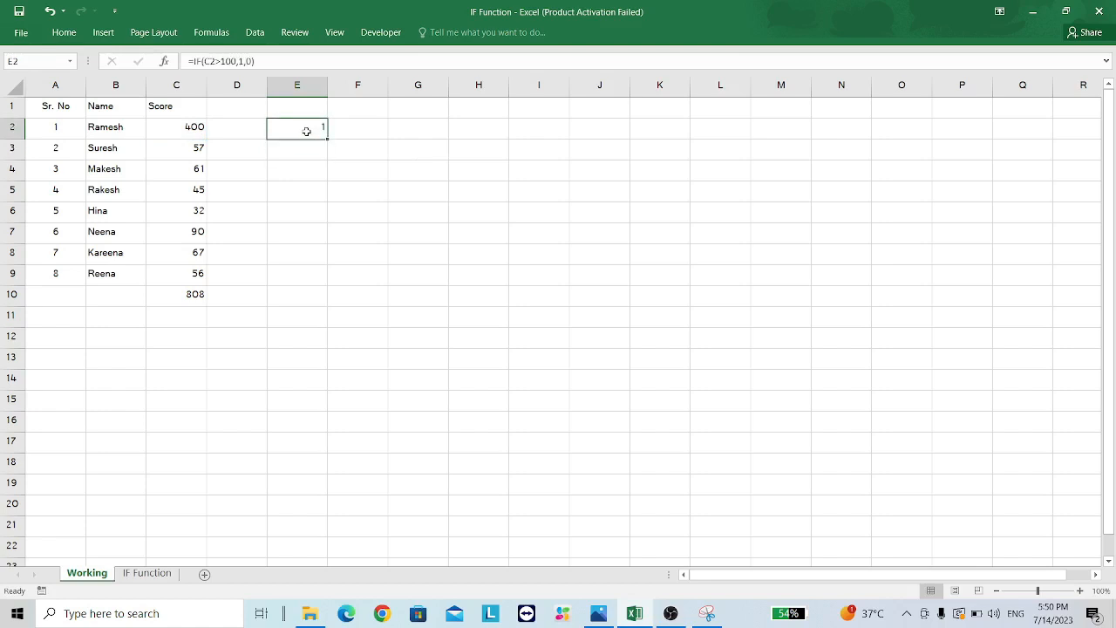
key(ctrl+c)
key(Left)
key(Left)
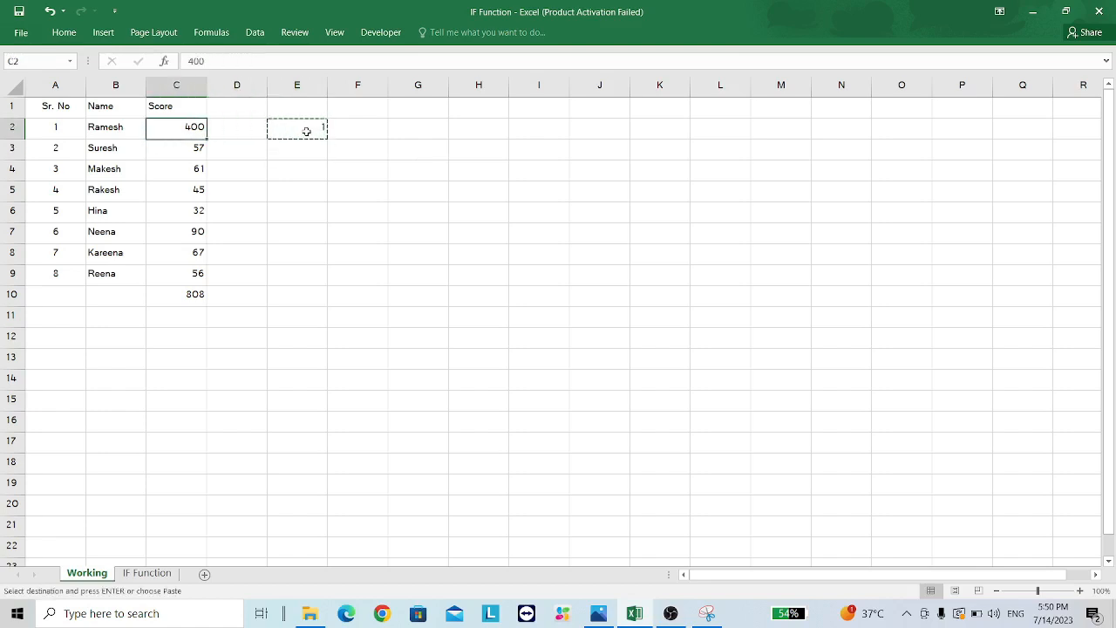
key(ctrl+Down)
key(Right)
key(Right)
key(Up)
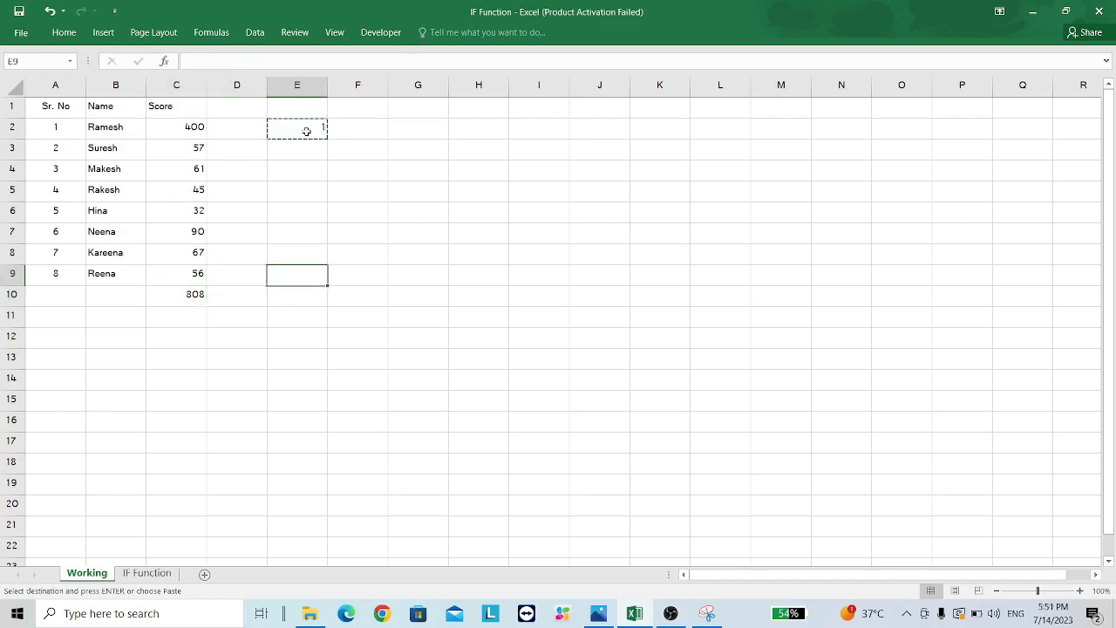
key(ctrl+shift+Up)
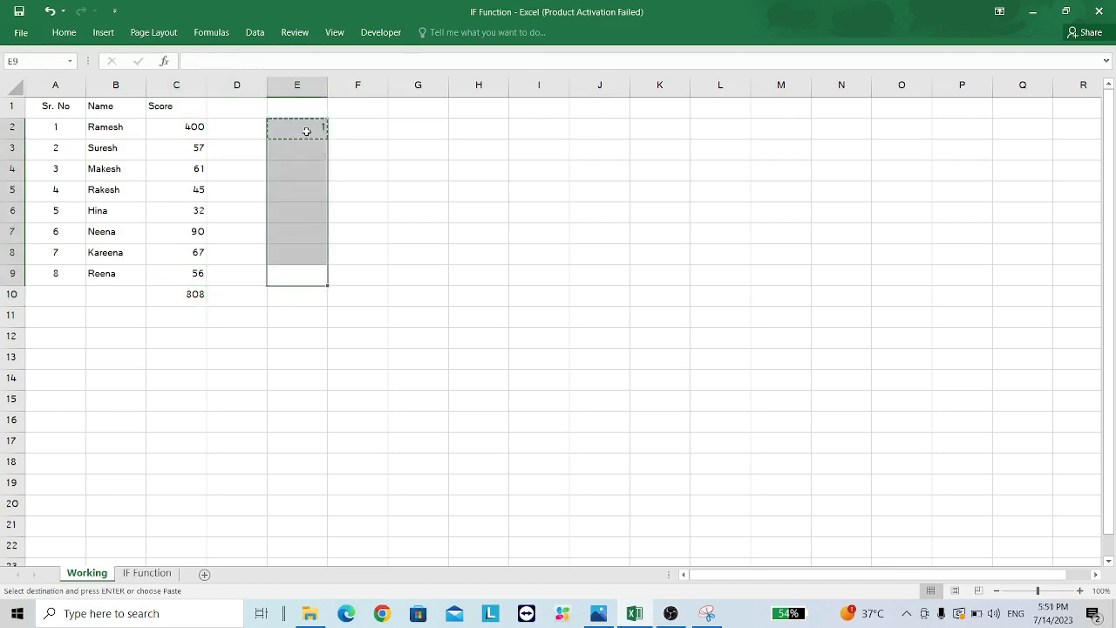
key(Return)
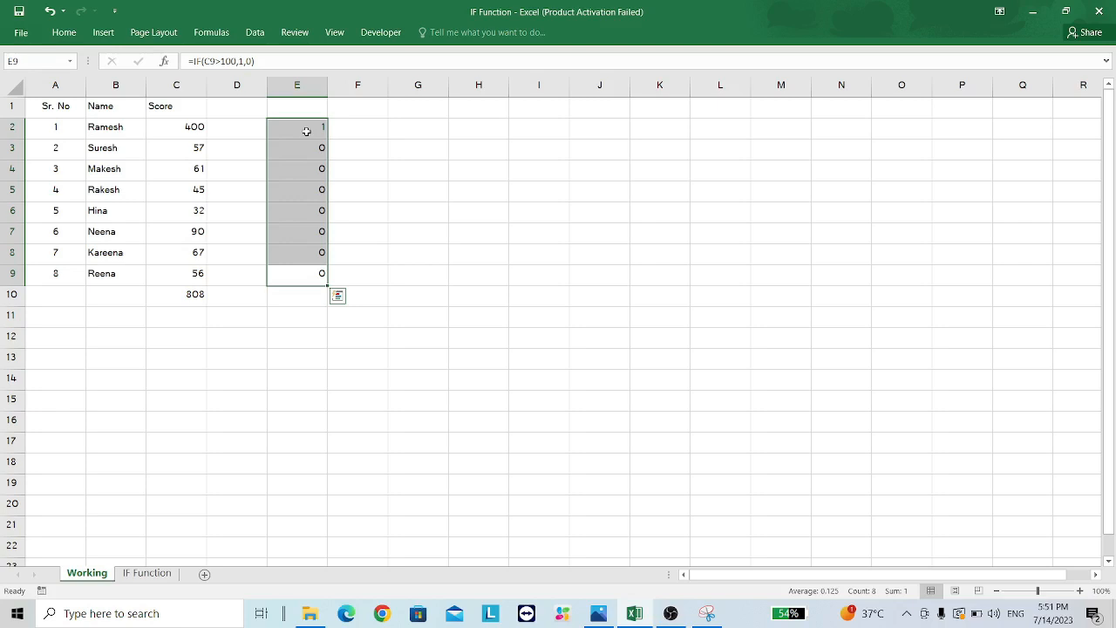
Change the value-if-true argument of the IF formula in E2 to "TRUE"
click(311, 148)
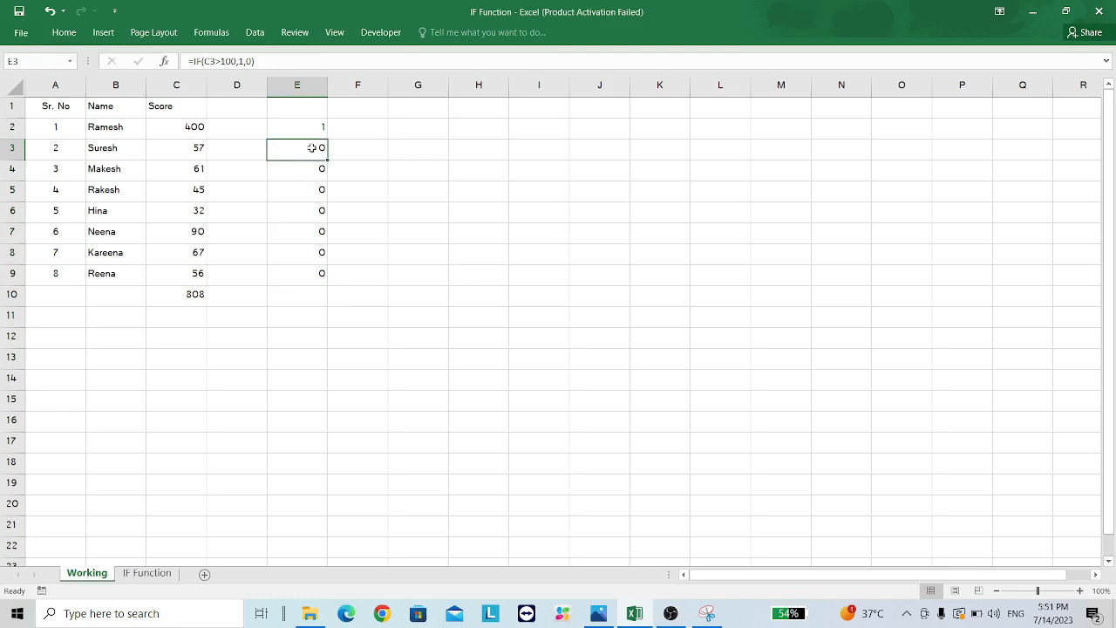
key(Up)
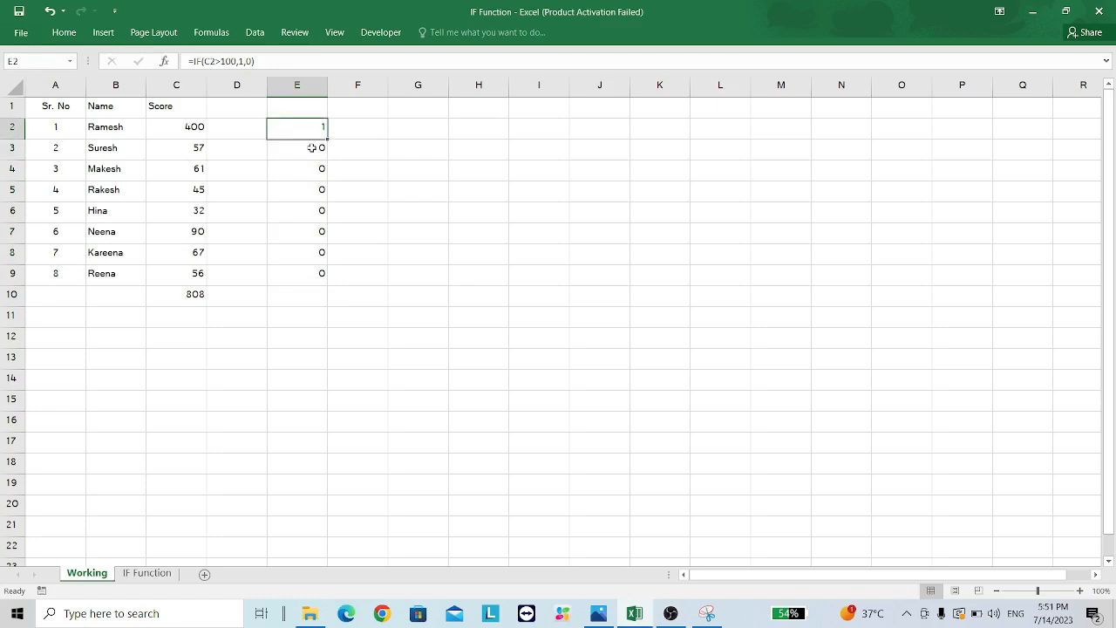
key(F2)
key(Left)
key(Left)
key(Left)
key(Left)
key(Left)
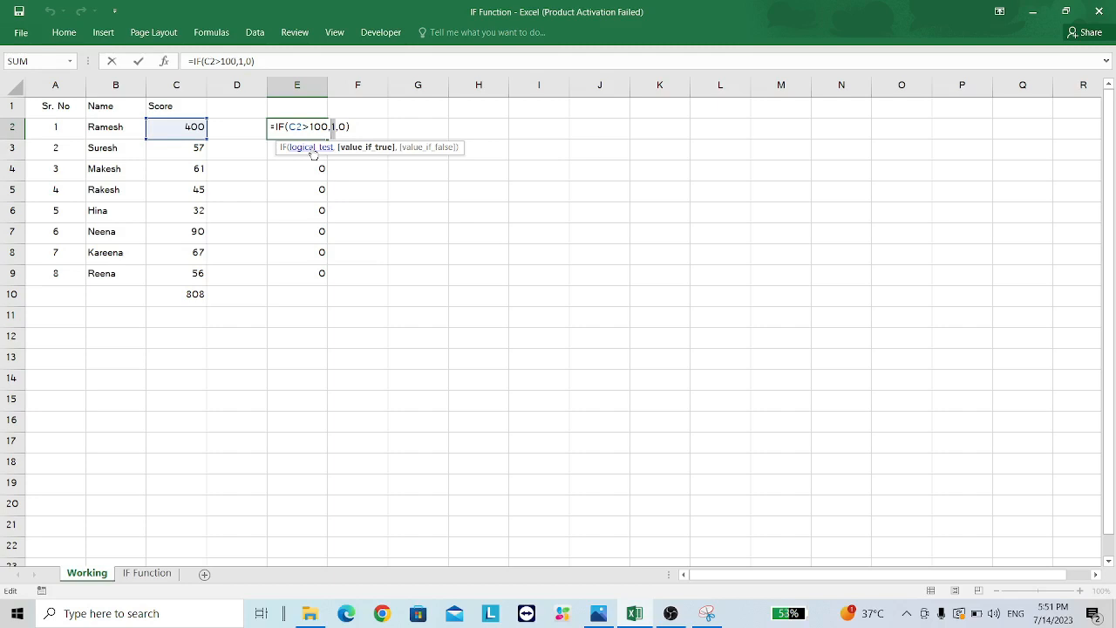
text("TRUE")
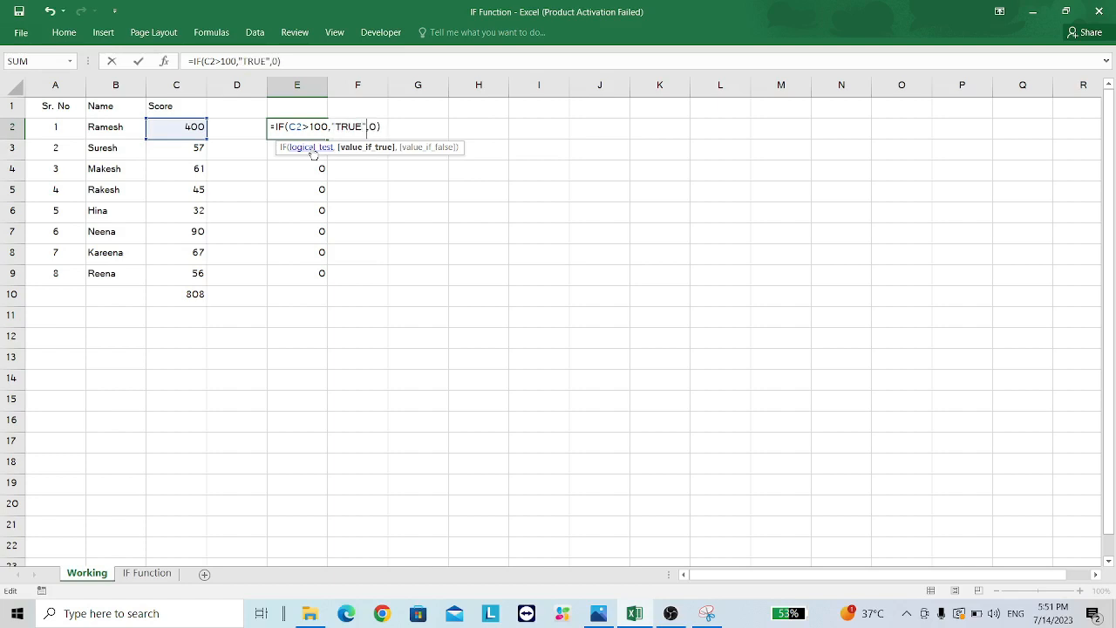
Change the value-if-false argument of the E2 formula to "FALSE" and commit the formula
key(Right)
key(shift+Right)
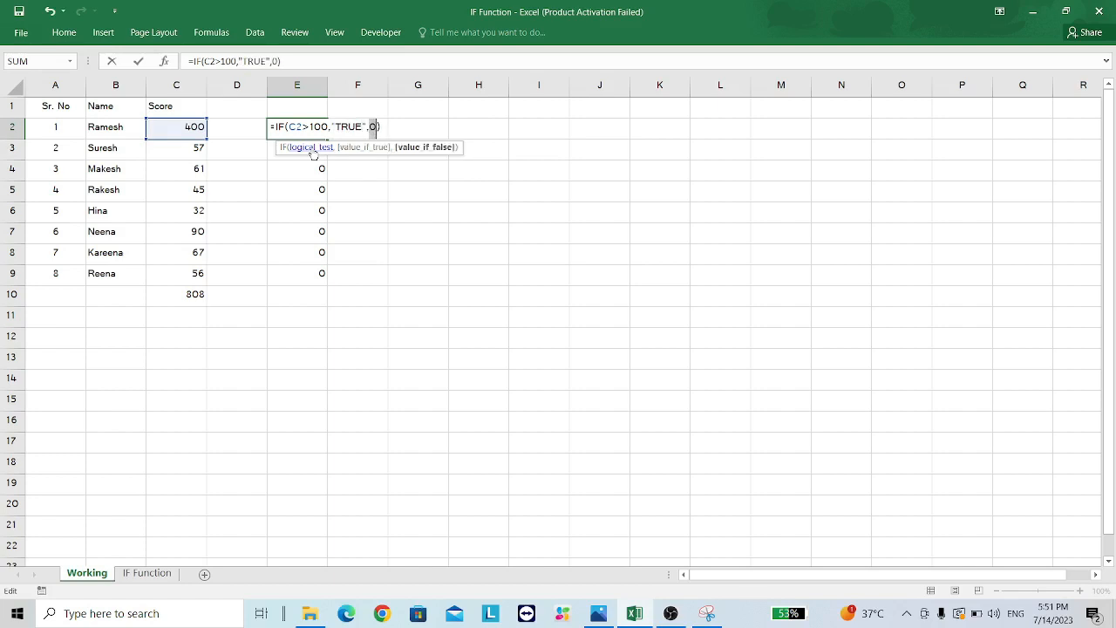
text("FALSE")
key(Return)
Copy the TRUE/FALSE version of the formula from E2 over the rest of the range down to E9
key(Up)
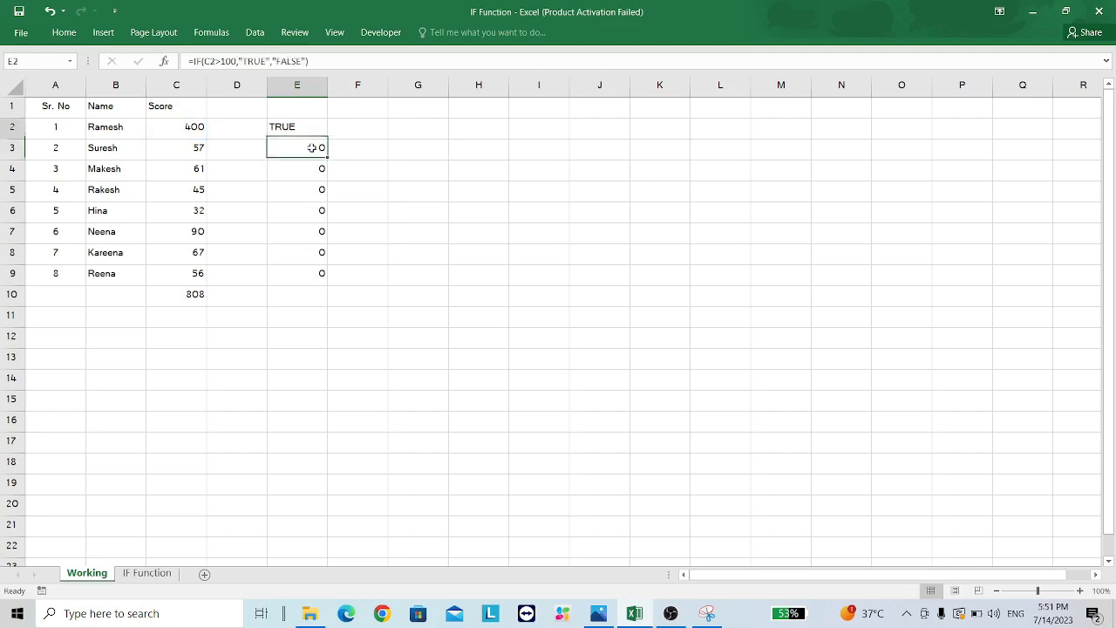
key(ctrl+c)
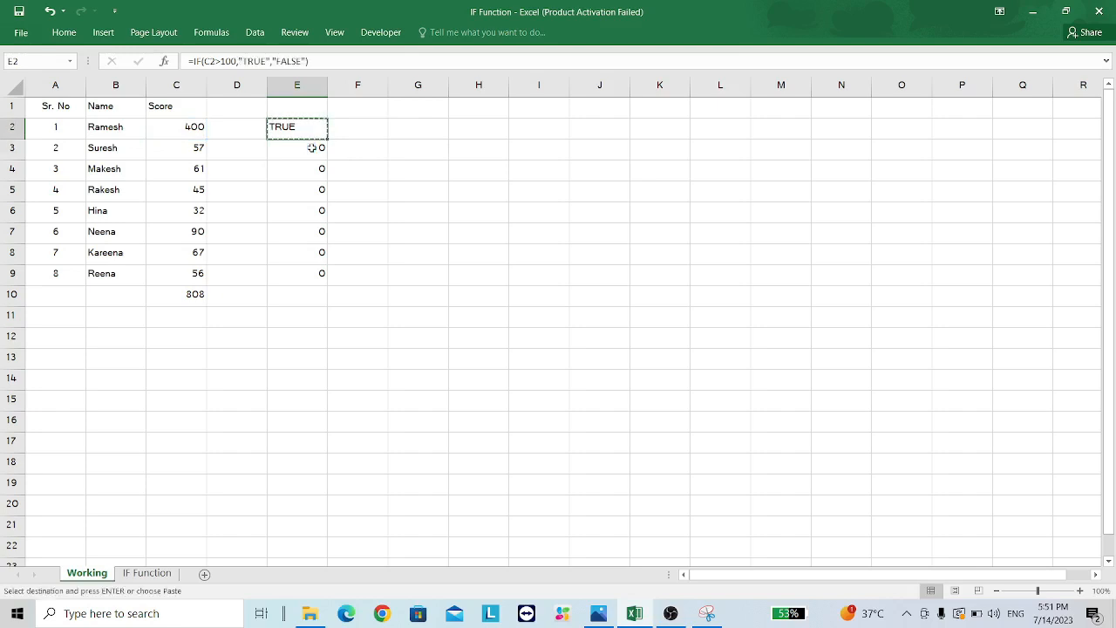
key(ctrl+shift+Down)
key(Return)
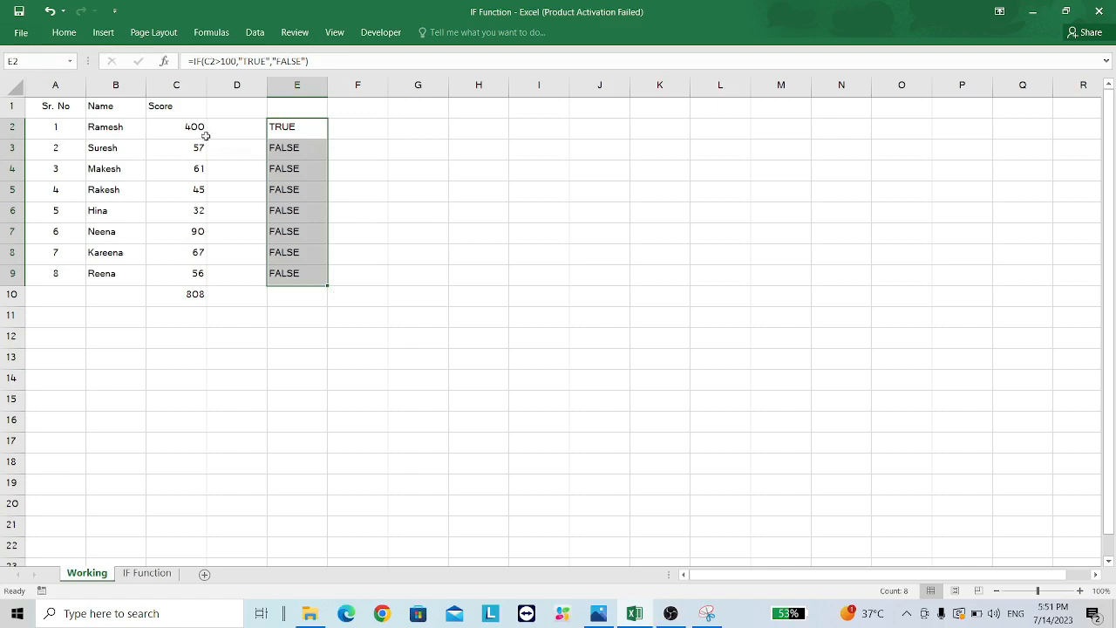
Replace the threshold 100 in the E2 formula with (C10*.30), comparing the score against 30 percent of the total
click(171, 131)
drag(171, 131, 176, 269)
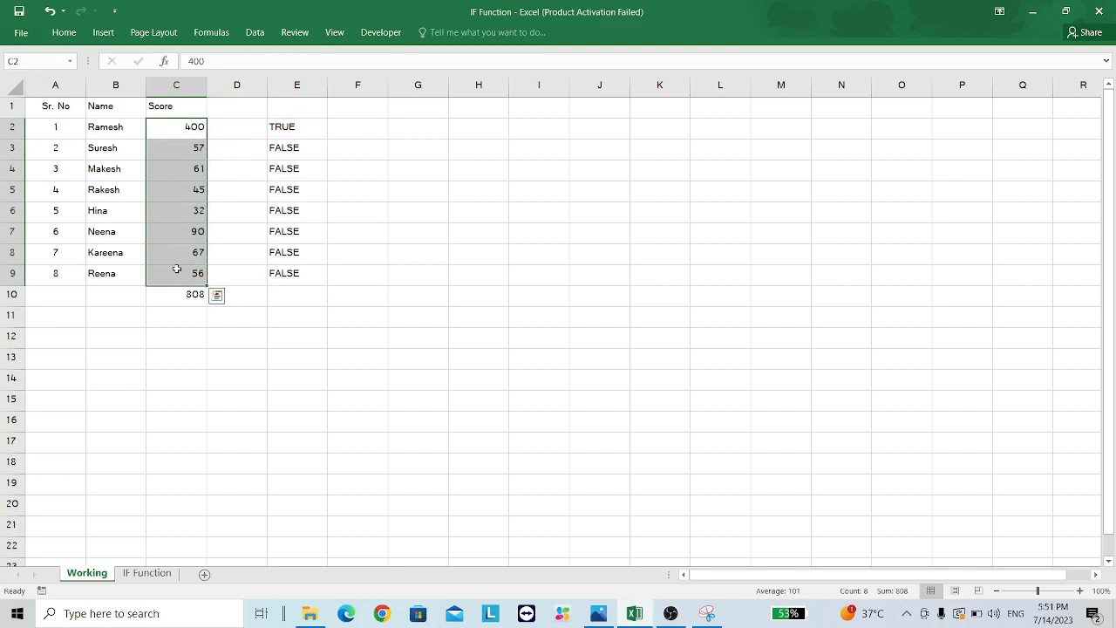
click(186, 301)
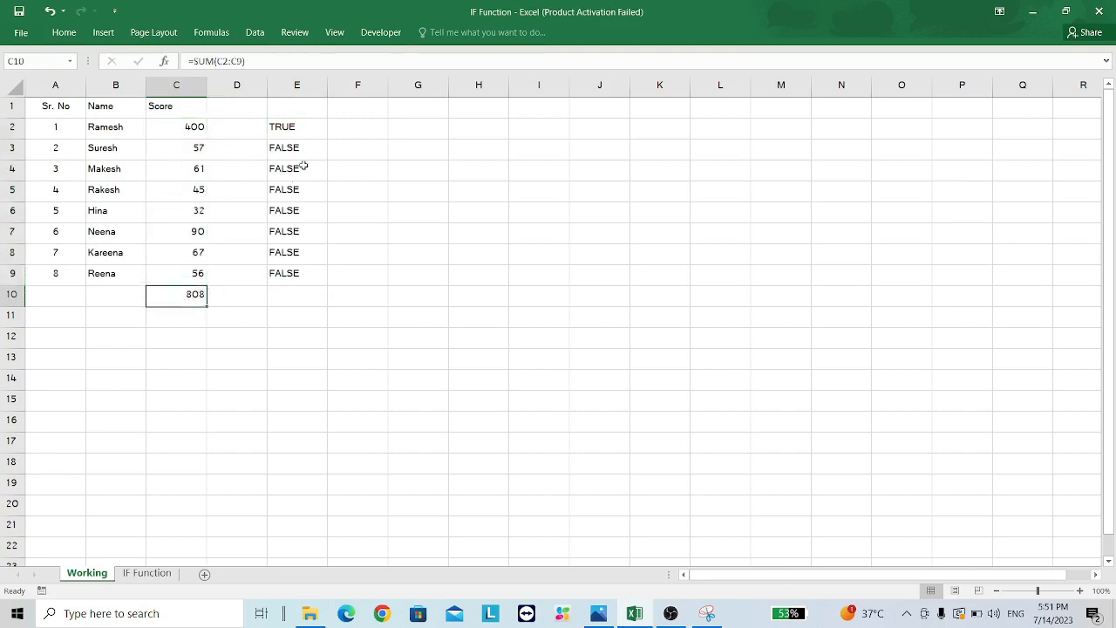
click(319, 131)
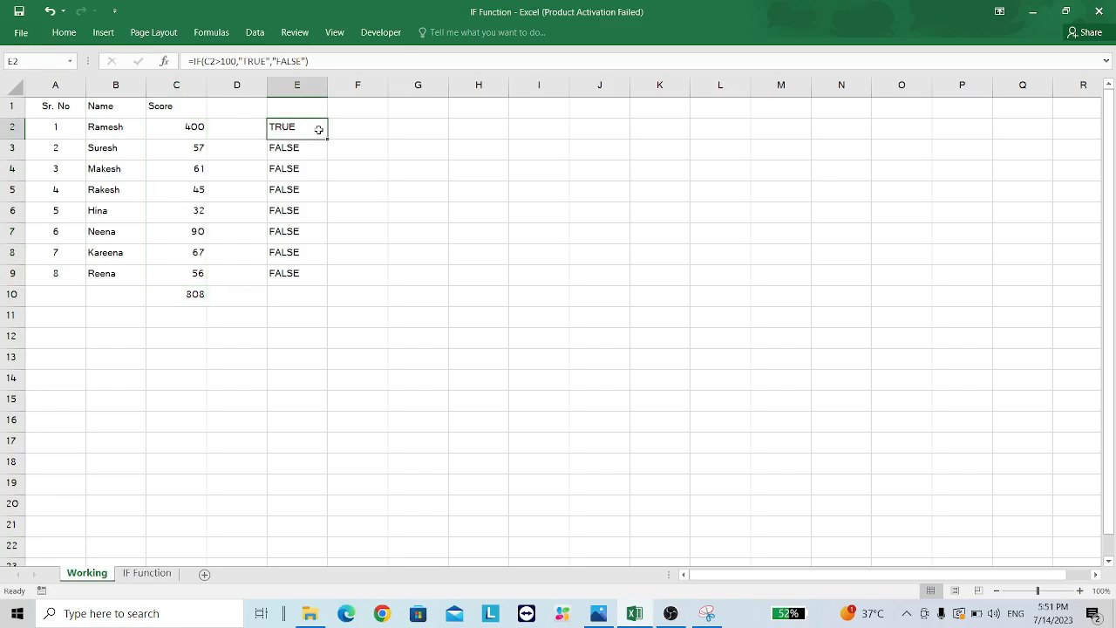
double_click(320, 129)
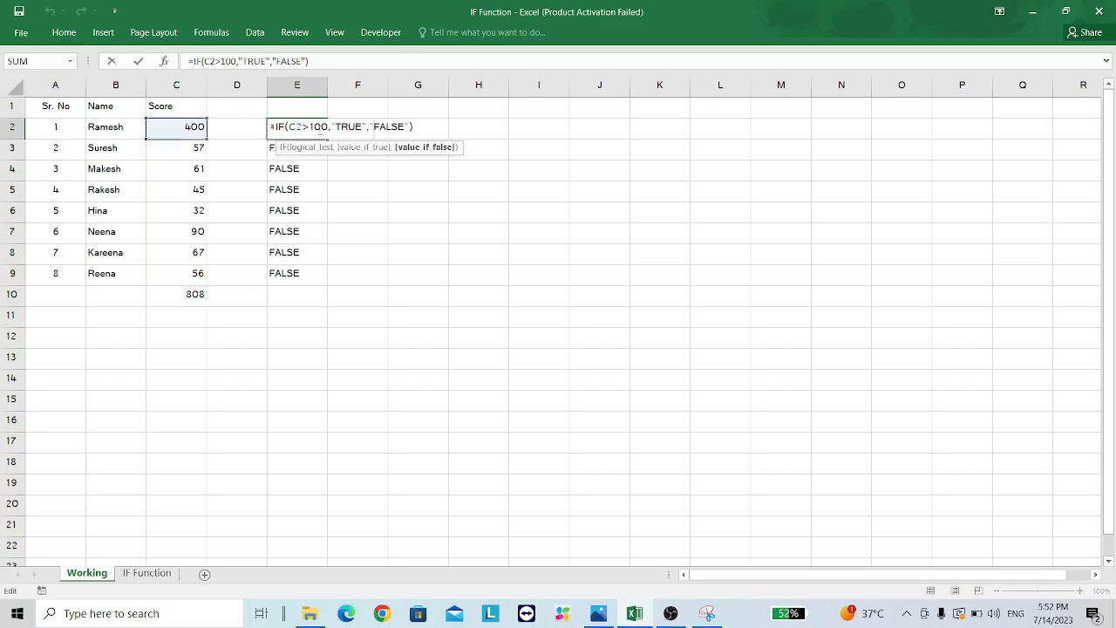
key(Left)
key(shift+Left)
key(shift+Left)
key(shift+Left)
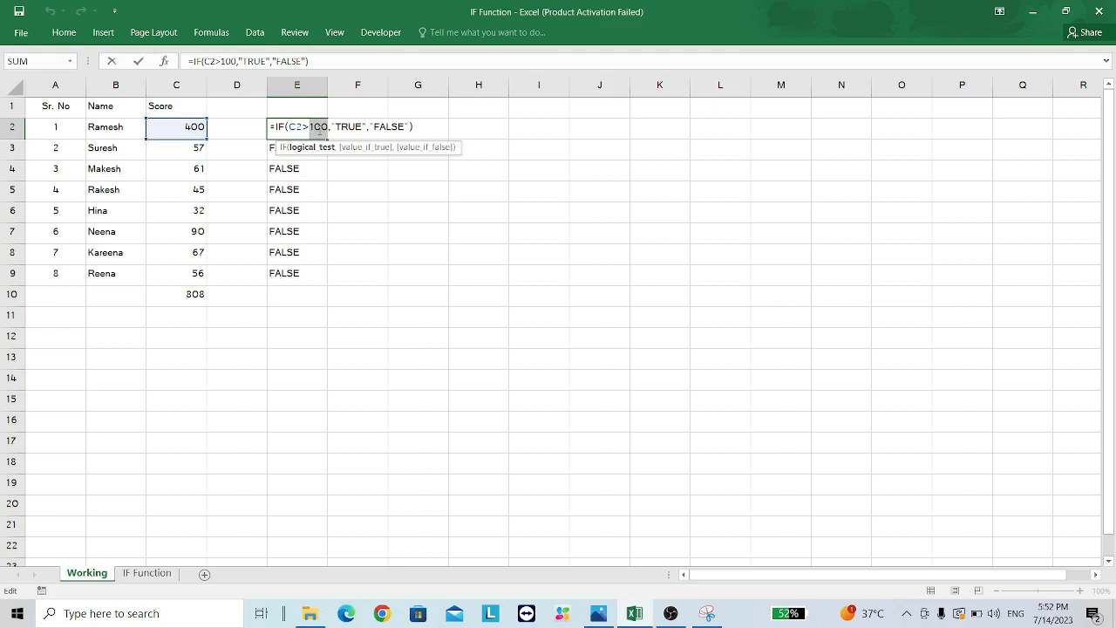
text((C10)
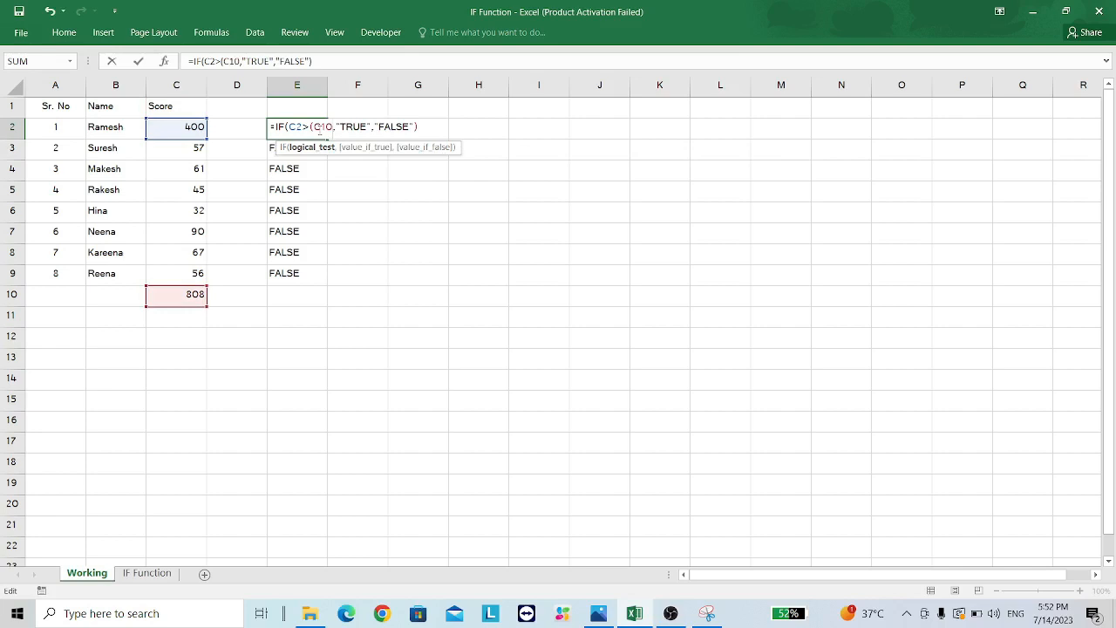
text(*)
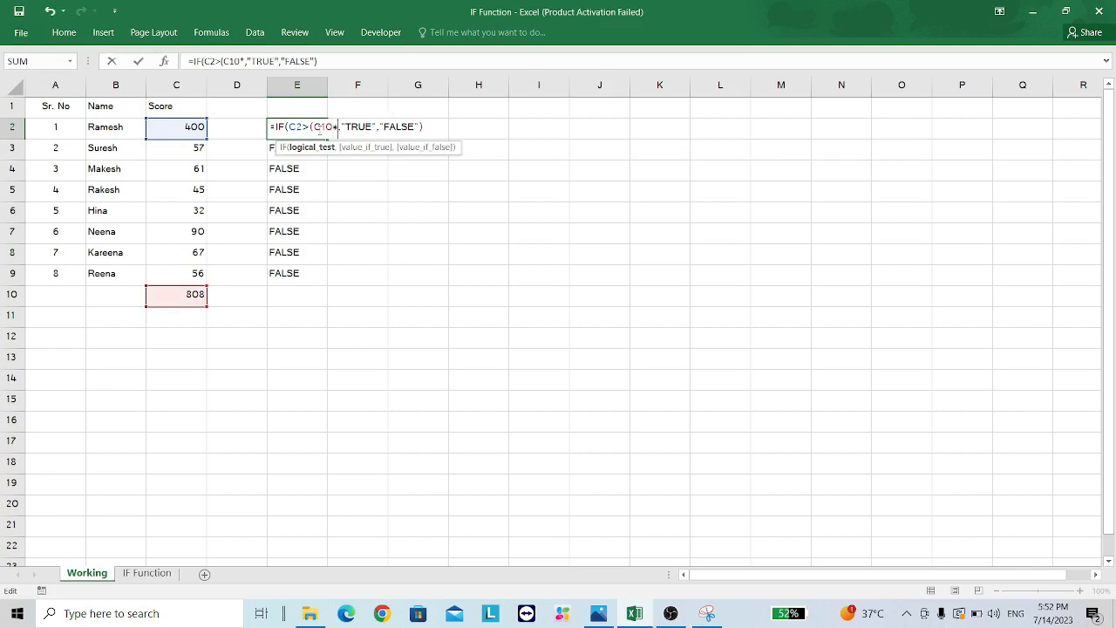
text(.)
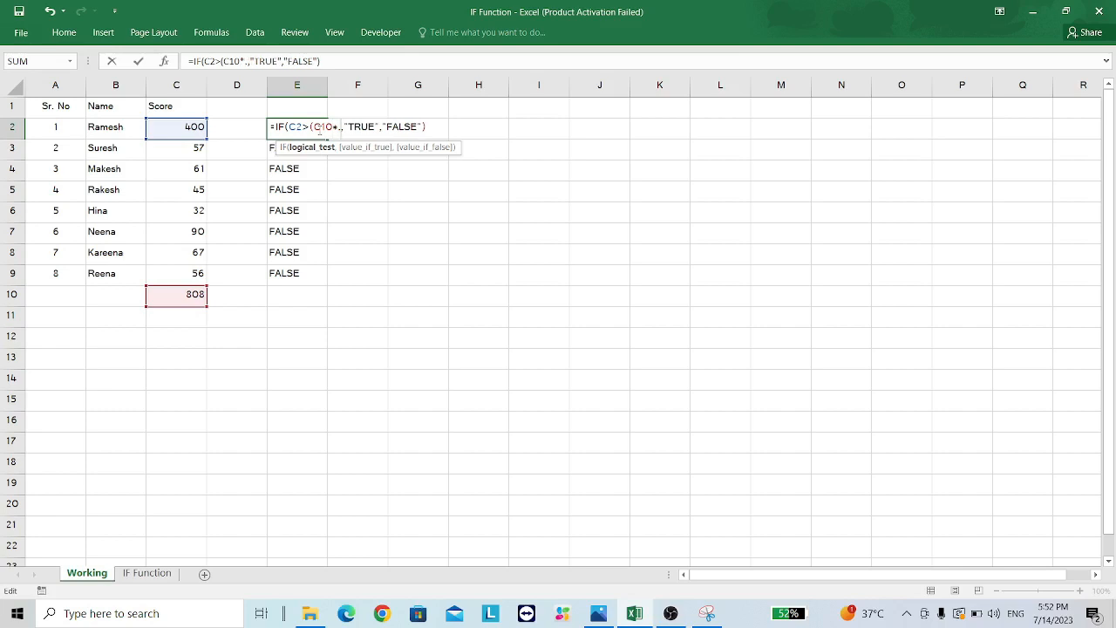
text(30)
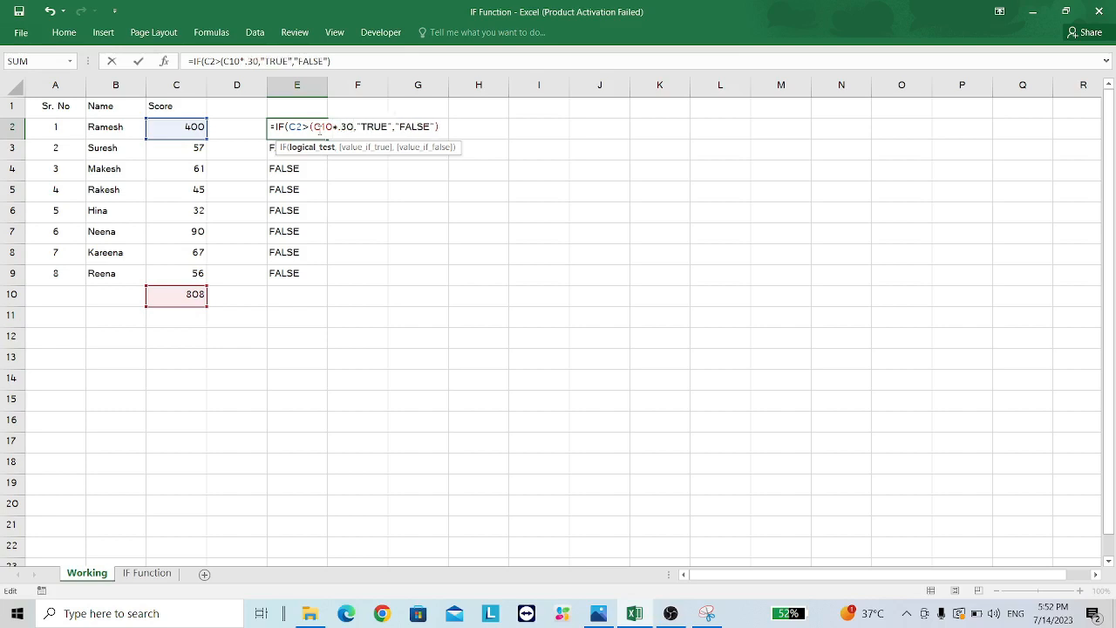
text())
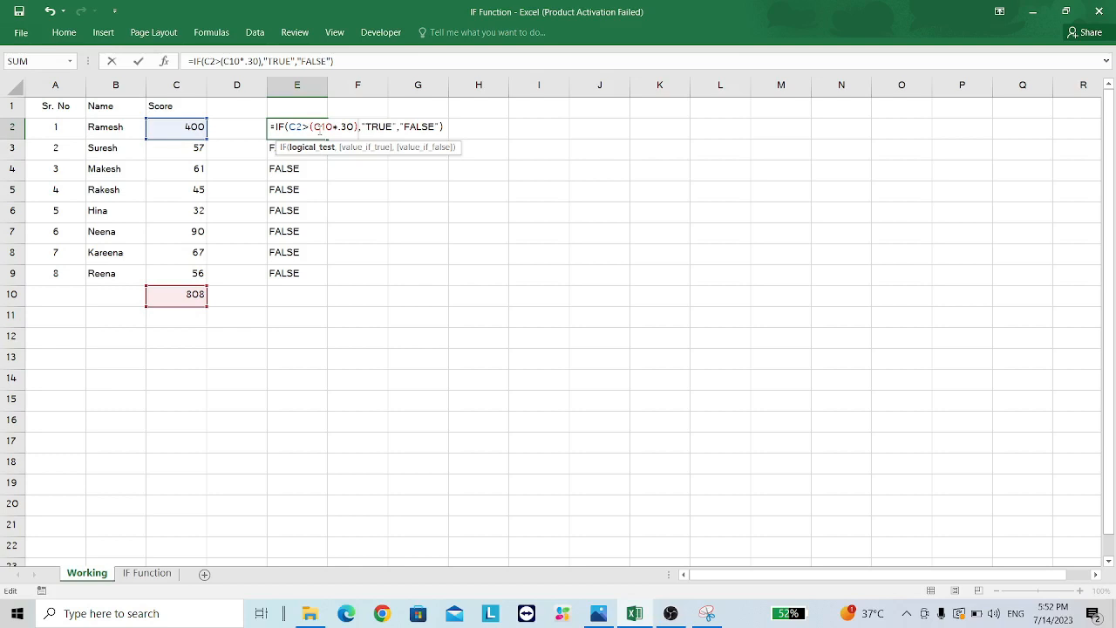
key(Return)
Copy the percentage-based IF formula from E2 down to E9 and check the total-cell reference in E2 and E3
click(319, 130)
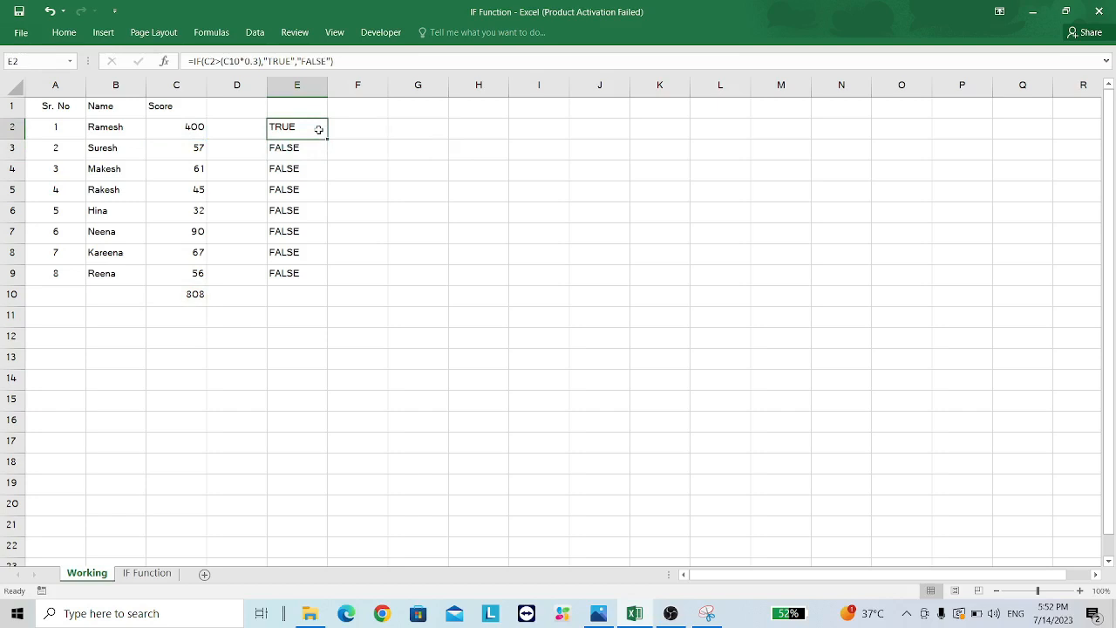
key(ctrl+c)
key(ctrl+shift+Down)
key(ctrl+v)
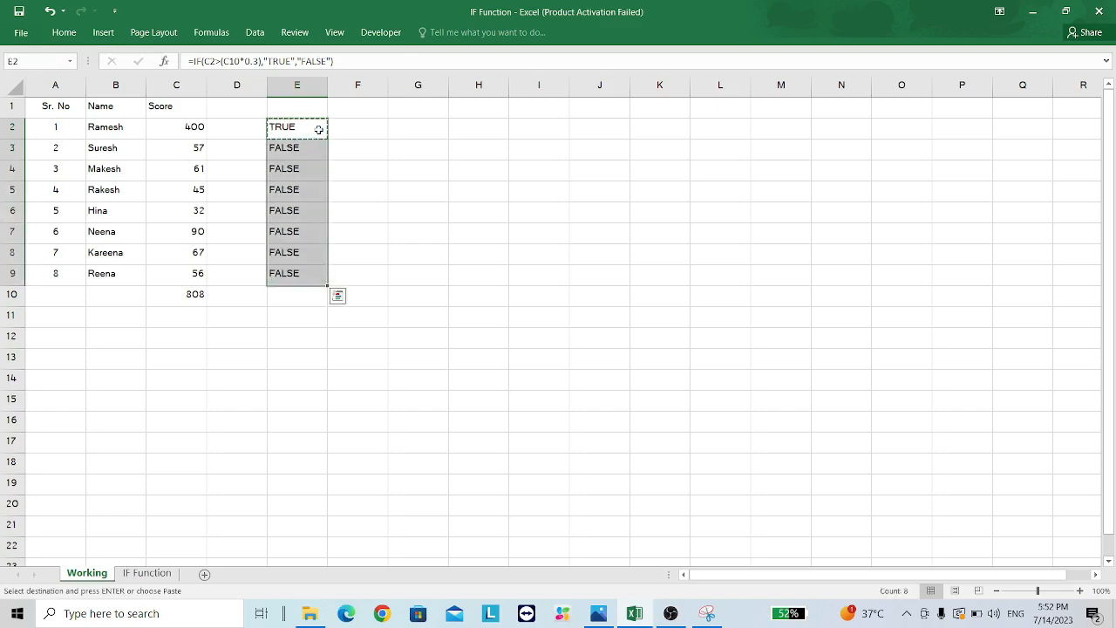
key(Return)
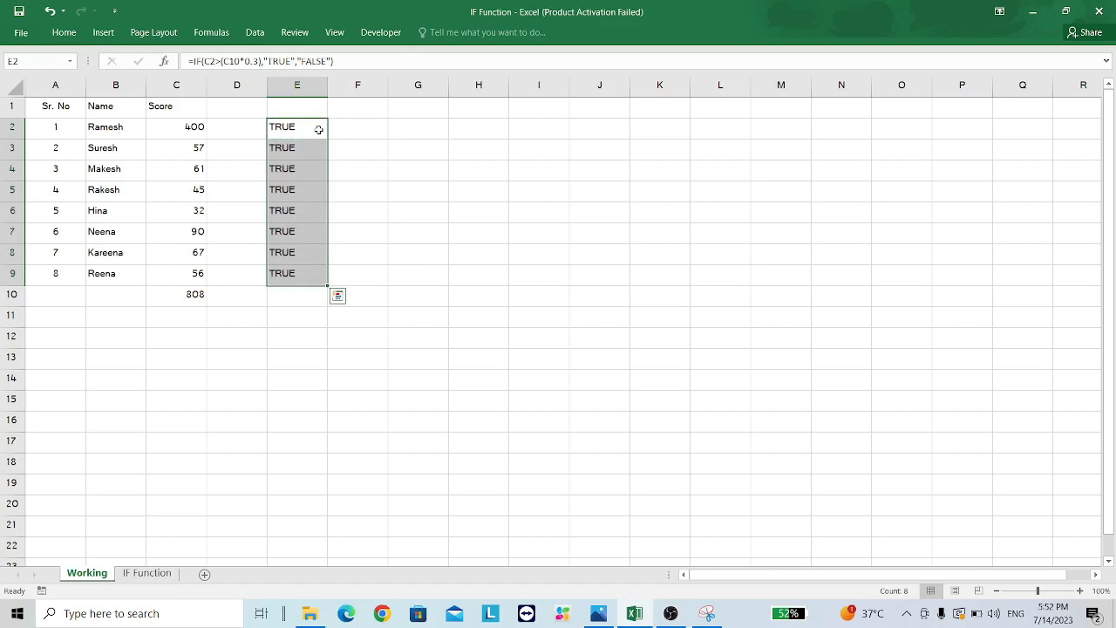
click(319, 129)
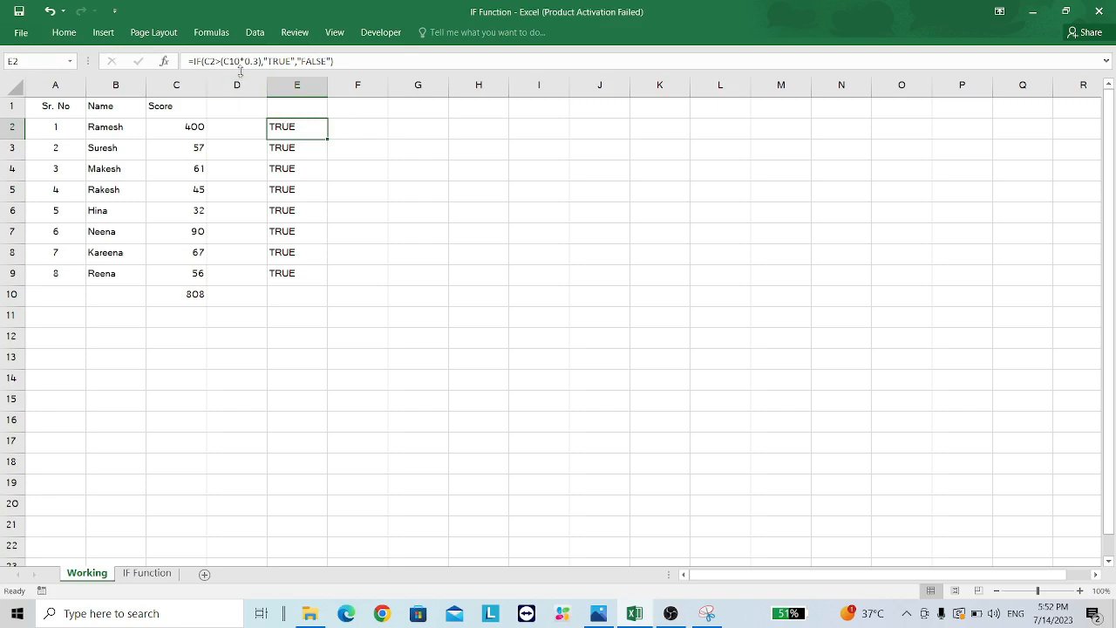
key(Down)
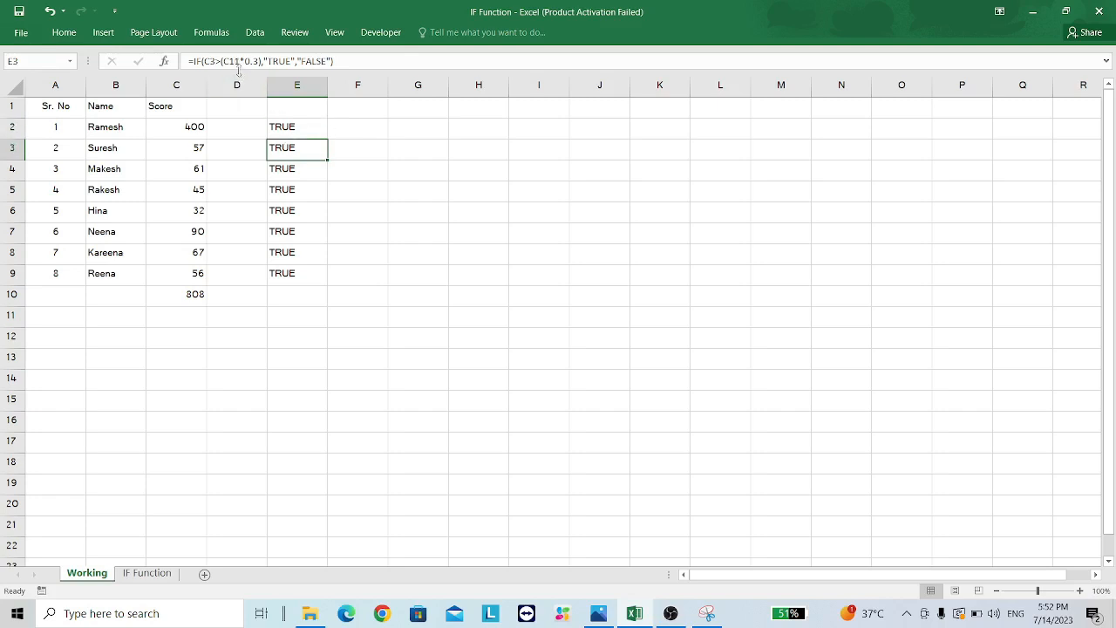
Check the total-cell reference in the E3 formula and make the C10 reference in the E2 formula absolute as $C$10
key(F2)
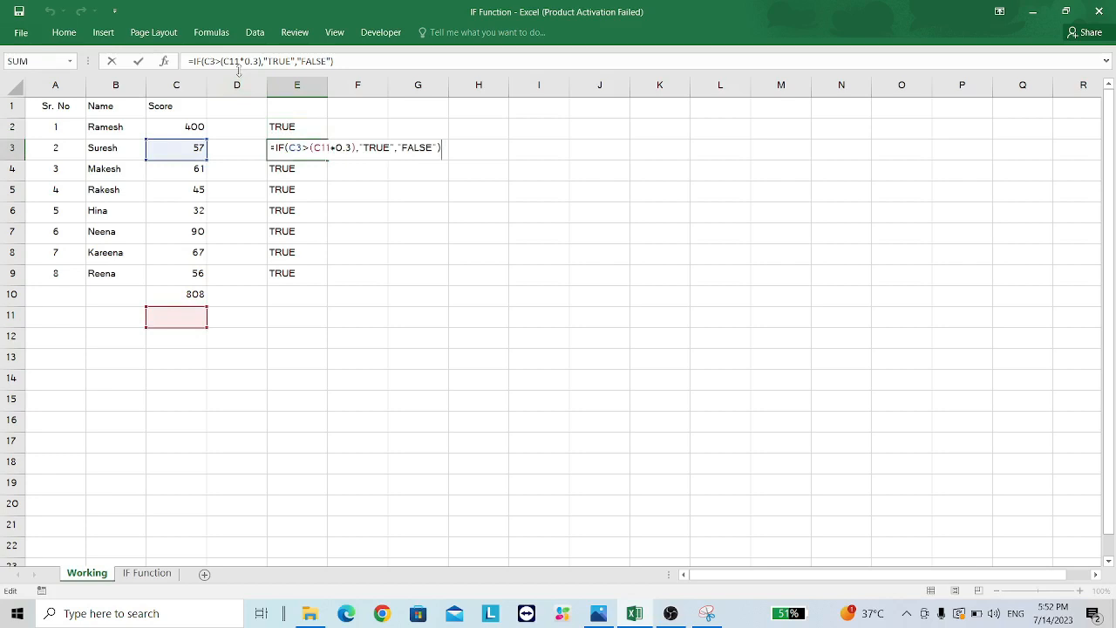
key(Escape)
key(Up)
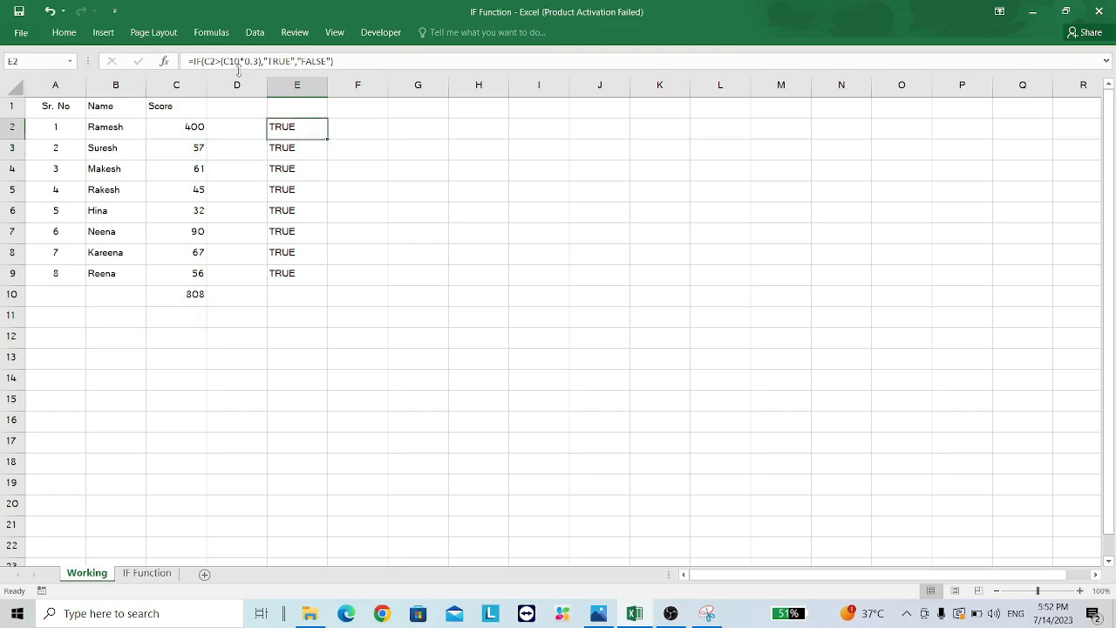
key(F2)
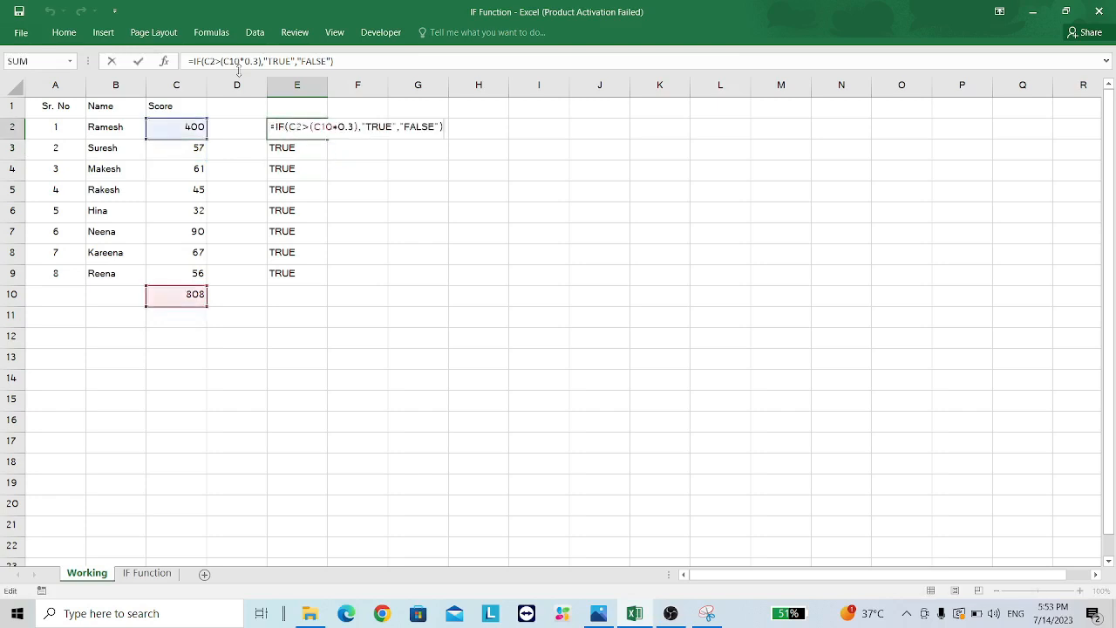
key(Left)
key(Left)
key(Left)
key(Left)
key(Left)
key(Left)
key(Left)
key(Left)
key(Left)
key(Left)
key(Left)
key(Left)
key(Left)
key(Left)
key(Left)
key(Left)
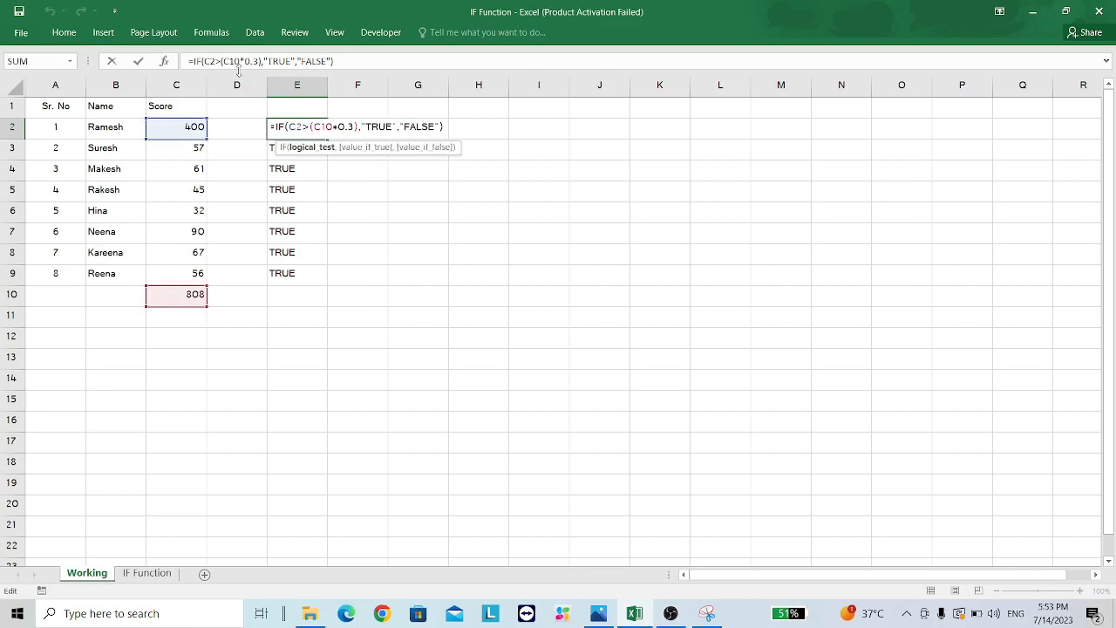
key(Left)
key(F4)
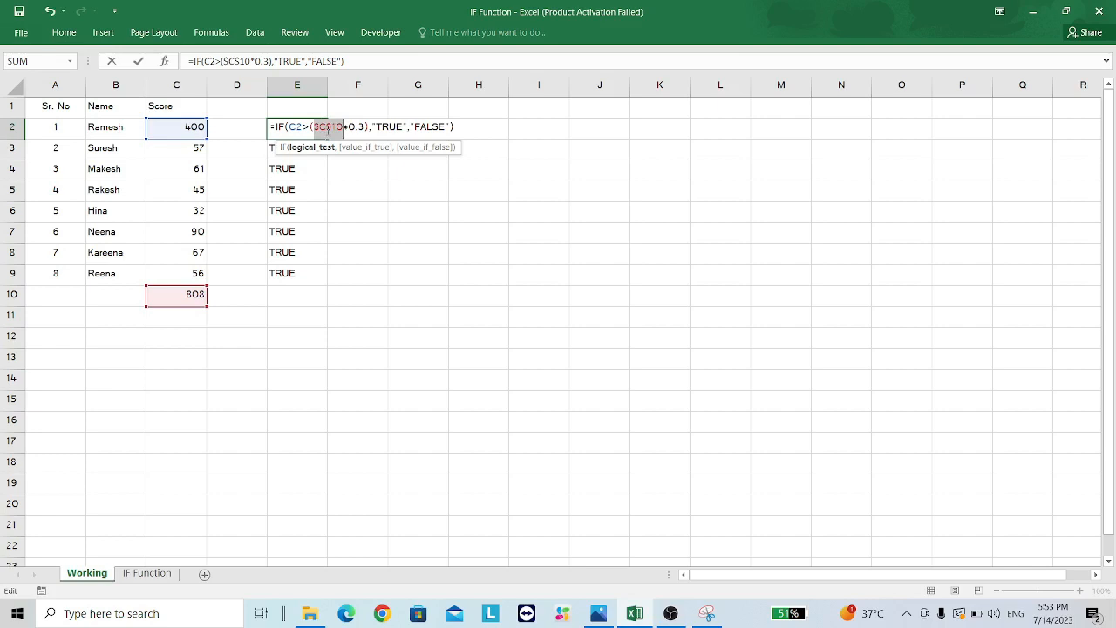
key(Return)
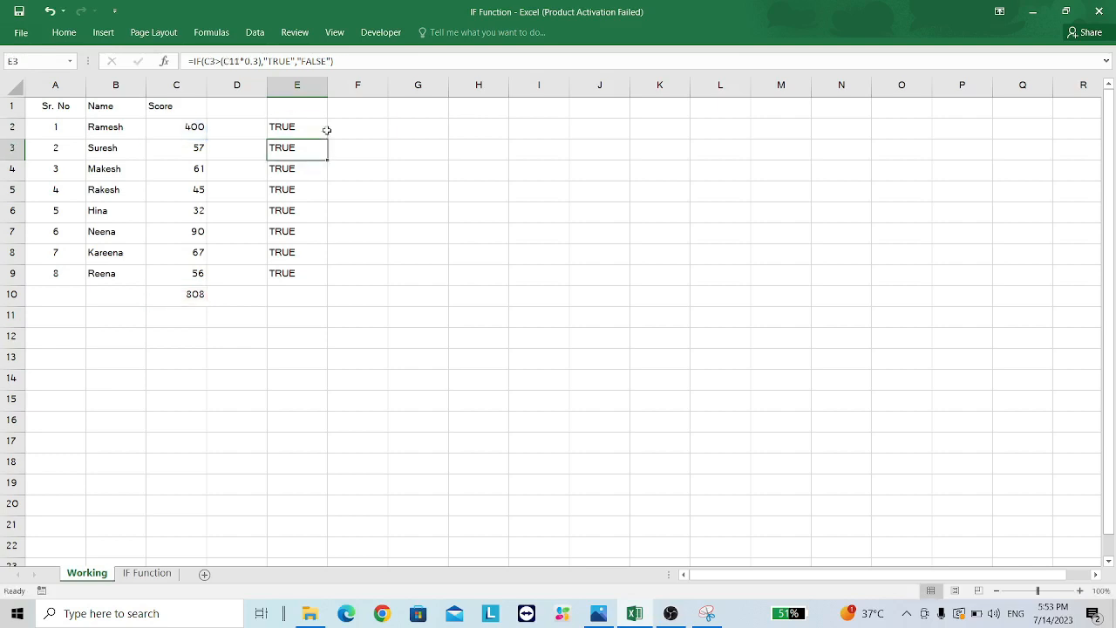
Copy the formula with the absolute $C$10 reference from E2 down to E9 and check the reference in E3
click(327, 130)
key(ctrl+c)
key(ctrl+shift+Down)
key(ctrl+v)
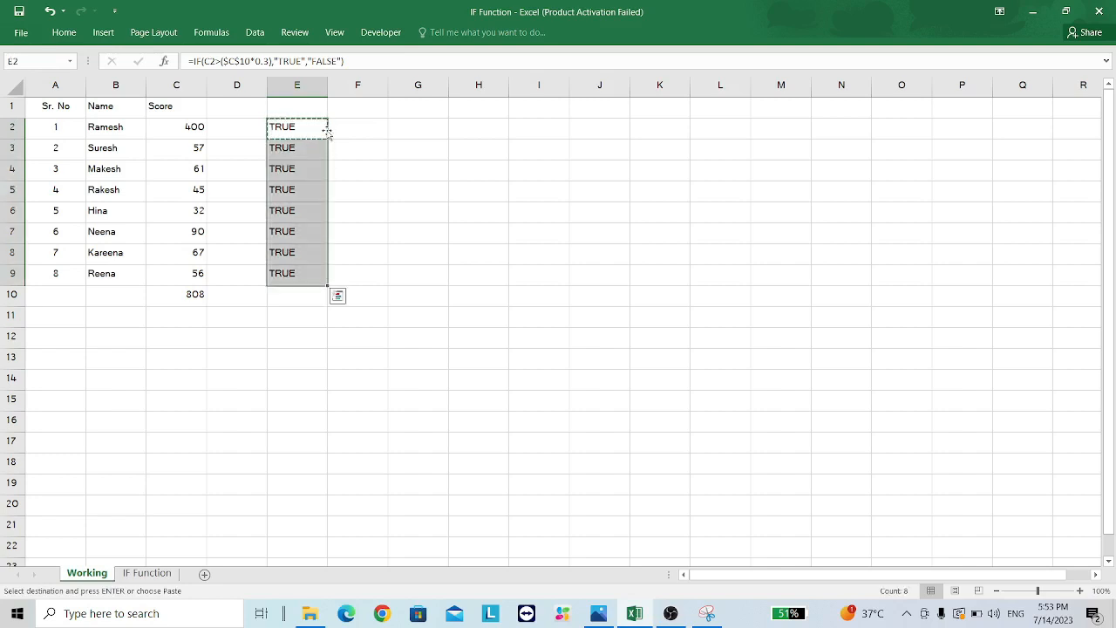
key(Return)
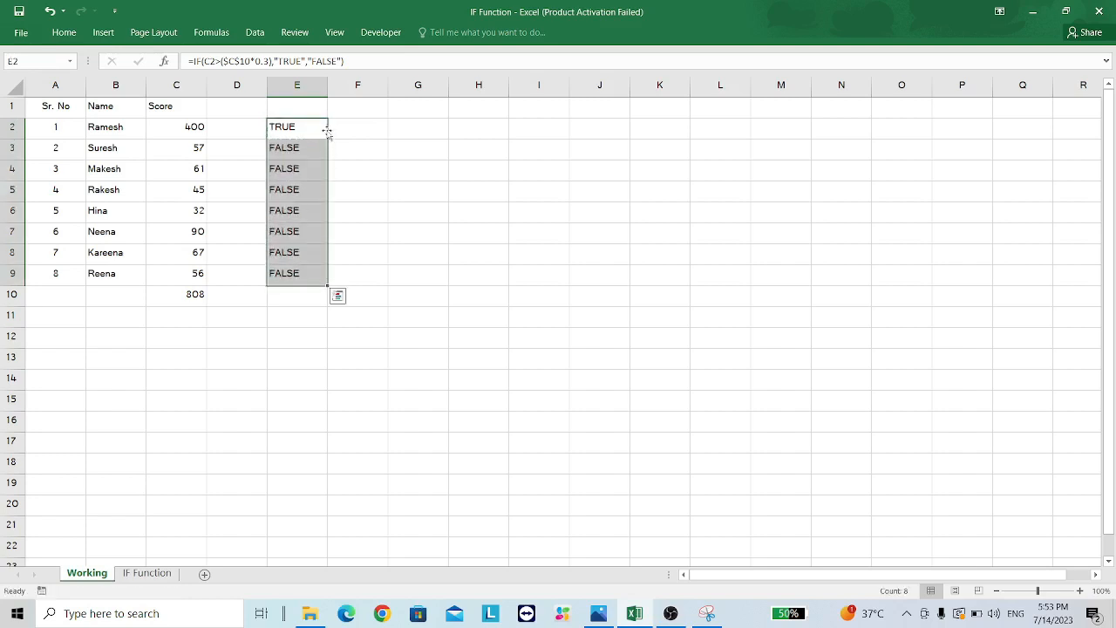
click(291, 140)
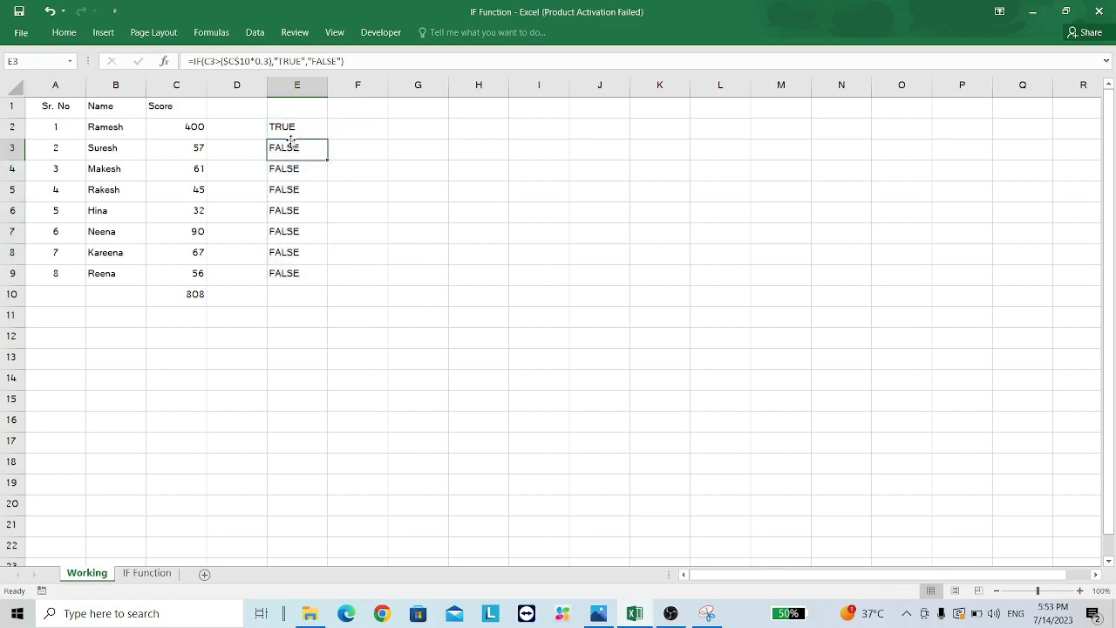
Remove both dollar signs from the $C$10 reference in the E2 formula, making it the relative reference C10
key(Up)
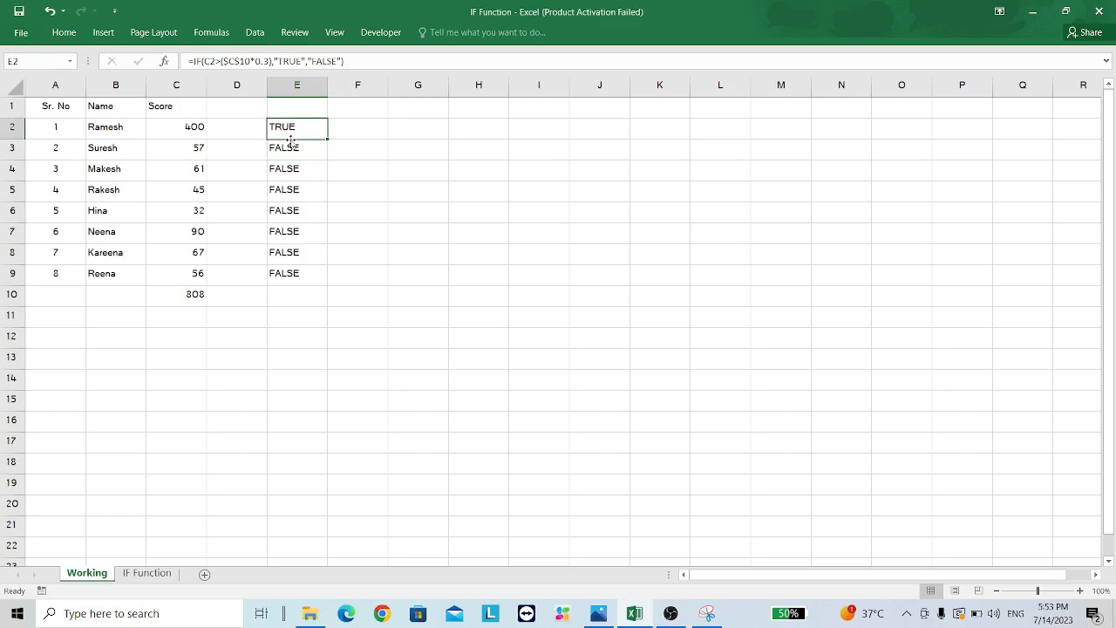
key(F2)
key(Left)
key(Left)
key(Left)
key(Left)
key(Left)
key(Left)
key(Left)
key(Left)
key(Left)
key(Left)
key(Left)
key(Left)
key(Left)
key(Left)
key(Left)
key(Left)
key(Left)
key(Left)
key(Left)
key(Left)
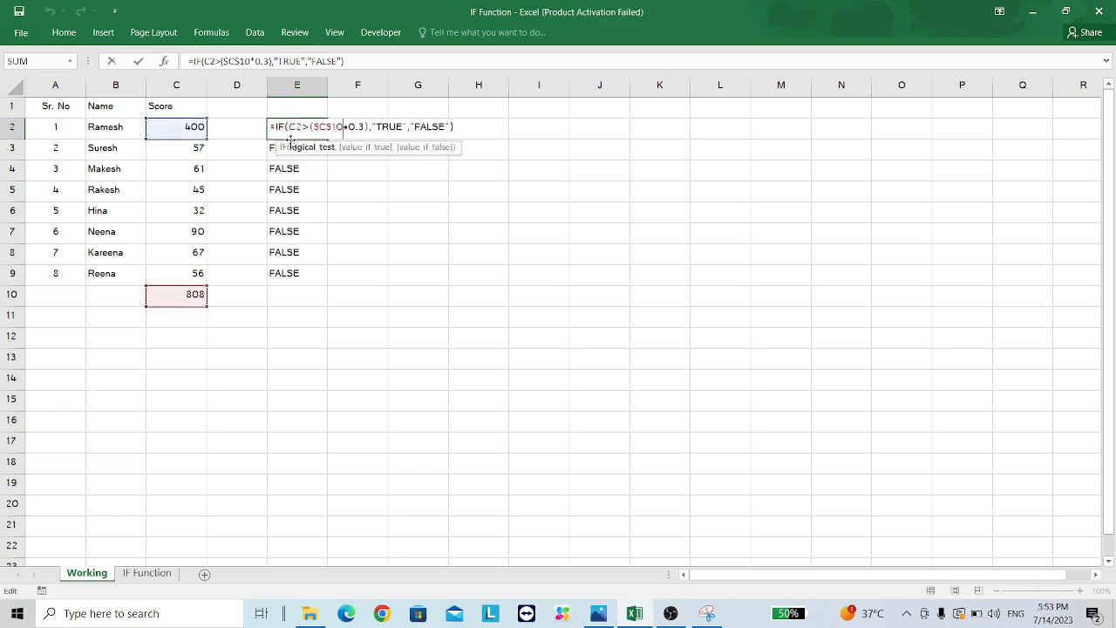
key(shift+Left)
key(Delete)
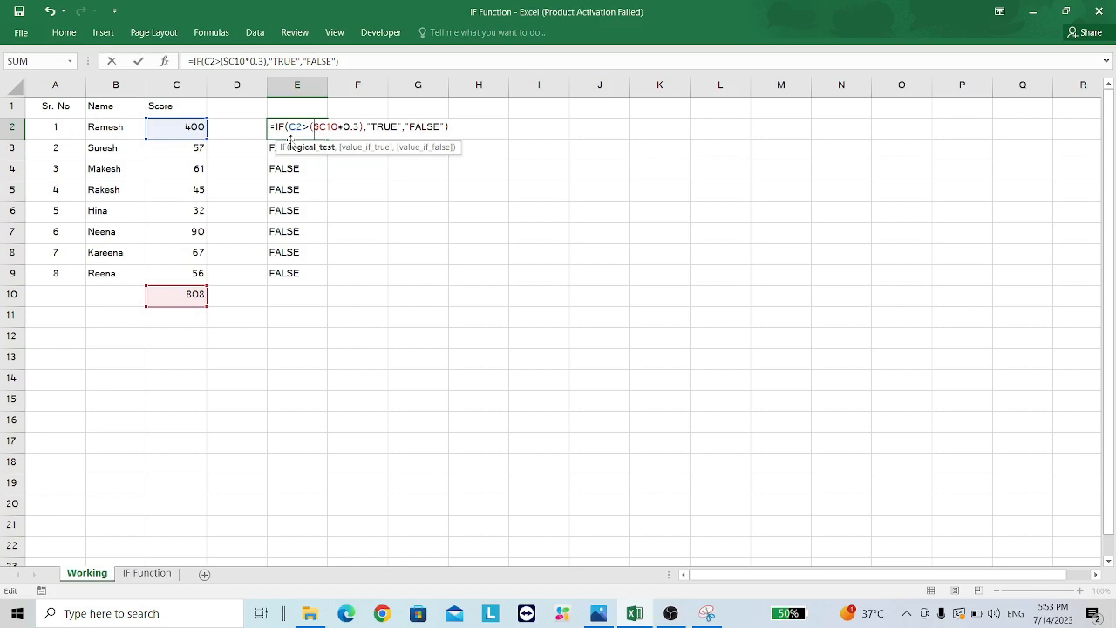
key(BackSpace)
Copy the complete formula text =IF(C2>(C10*0.3),"TRUE","FALSE") from within E2 and commit the cell
key(Left)
key(Left)
key(Left)
key(Left)
key(Left)
key(Left)
key(Left)
key(Left)
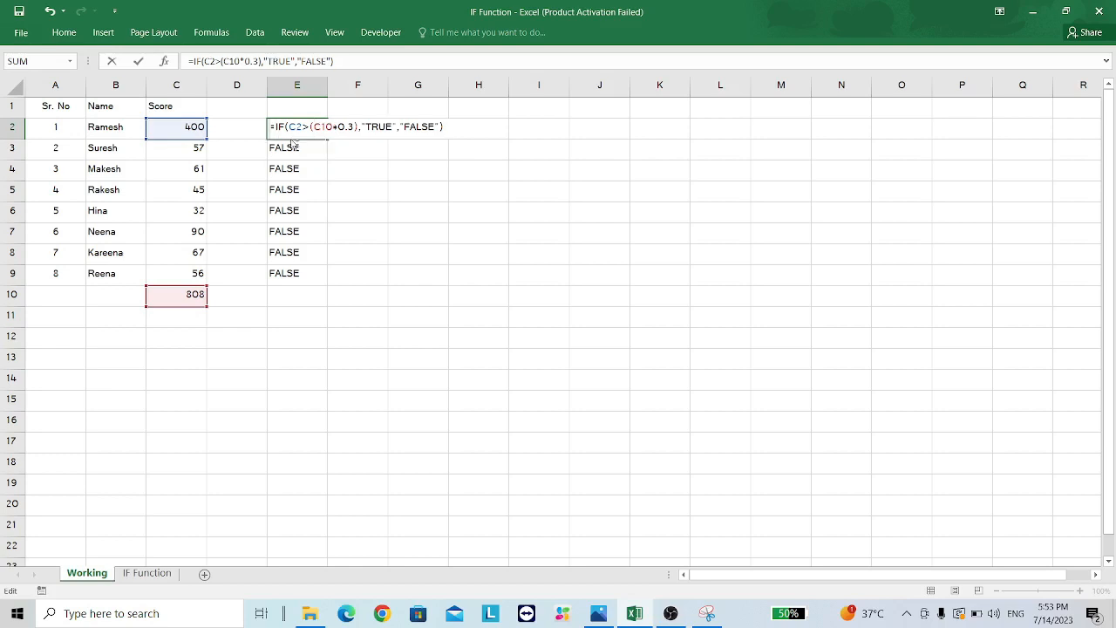
key(shift+Right)
key(shift+Right)
key(shift+Right)
key(shift+Right)
key(shift+Right)
key(shift+Right)
key(shift+Right)
key(shift+Right)
key(shift+Right)
key(shift+Right)
key(shift+Right)
key(shift+Right)
key(shift+Right)
key(shift+Right)
key(shift+Right)
key(shift+Right)
key(shift+Right)
key(shift+Right)
key(shift+Right)
key(shift+Right)
key(shift+Right)
key(shift+Right)
key(shift+Right)
key(shift+Right)
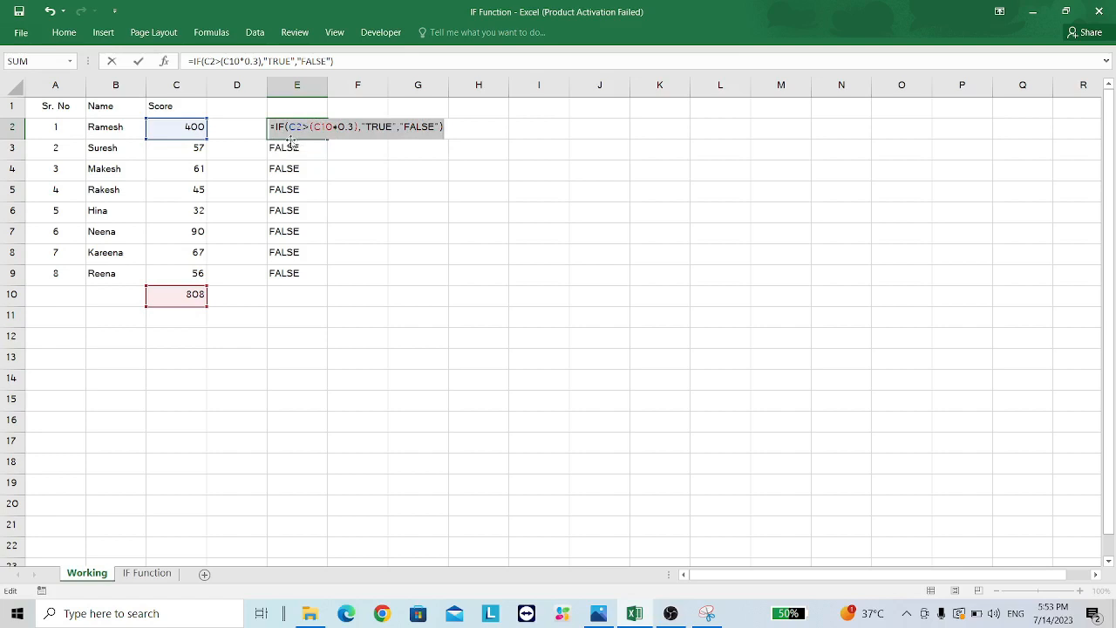
key(Return)
Replace the entire formula in E3 with the formula text copied from E2 and commit it
double_click(291, 143)
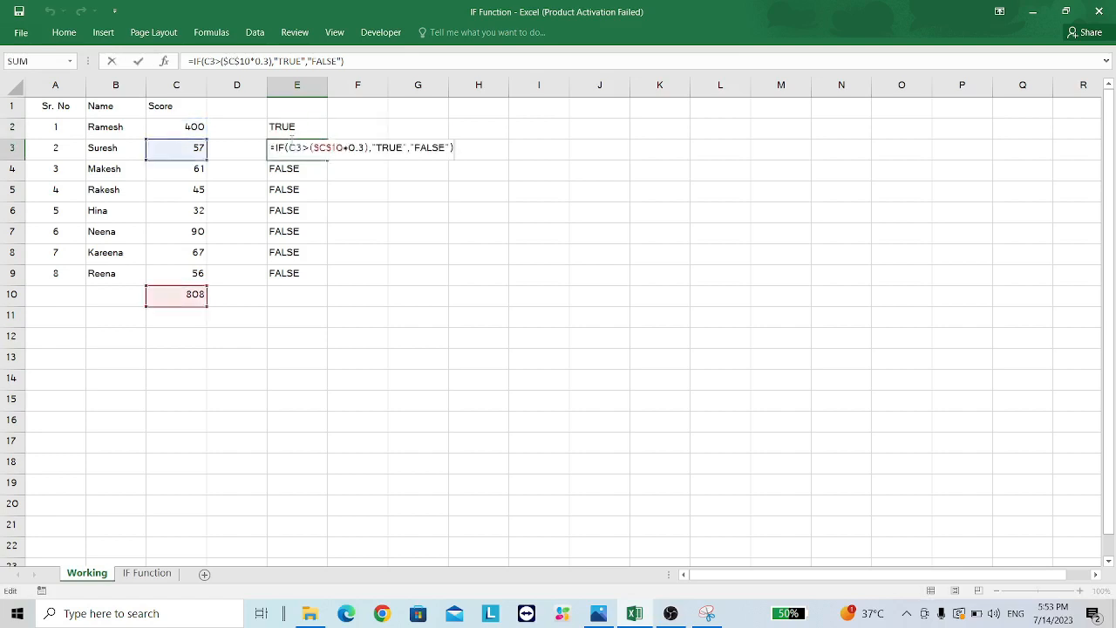
key(ctrl+shift+Left)
key(ctrl+shift+Left)
key(ctrl+shift+Left)
key(ctrl+shift+Left)
key(ctrl+shift+Left)
key(ctrl+shift+Left)
key(ctrl+shift+Left)
key(ctrl+shift+Left)
key(ctrl+shift+Left)
key(ctrl+shift+Left)
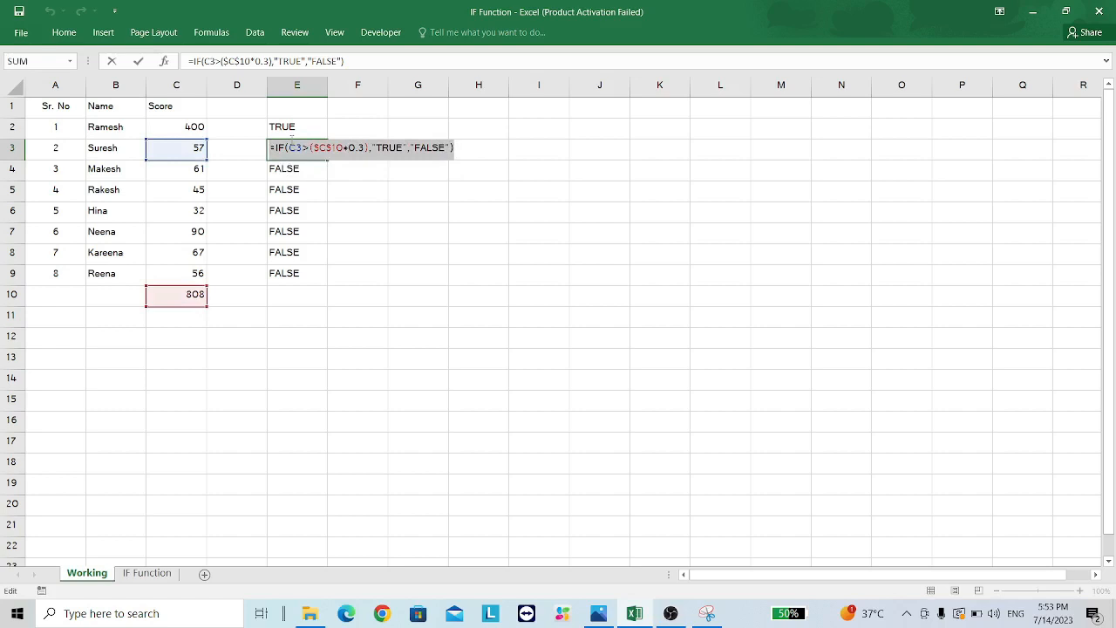
key(ctrl+v)
key(Return)
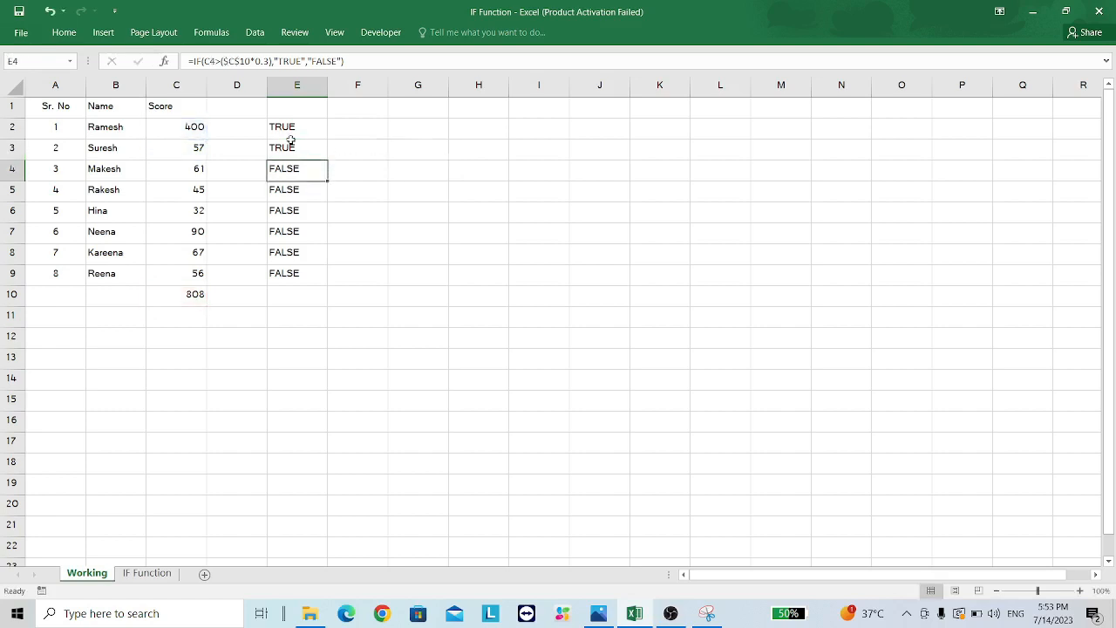